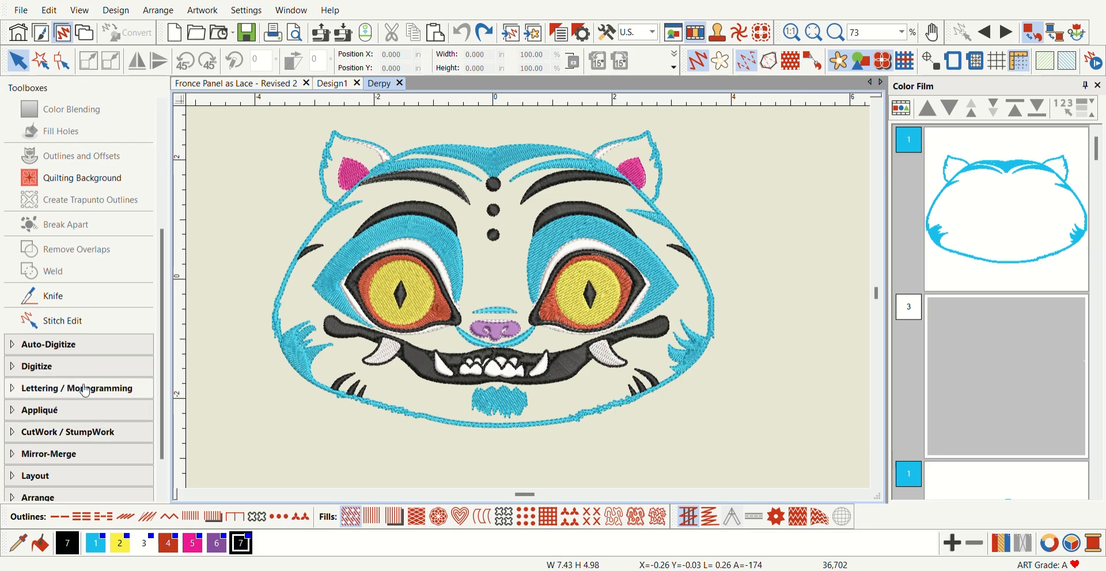
Start a closed object at the forehead's centre and trace its boundary along the blue band to the right ear's inner base.
click(37, 366)
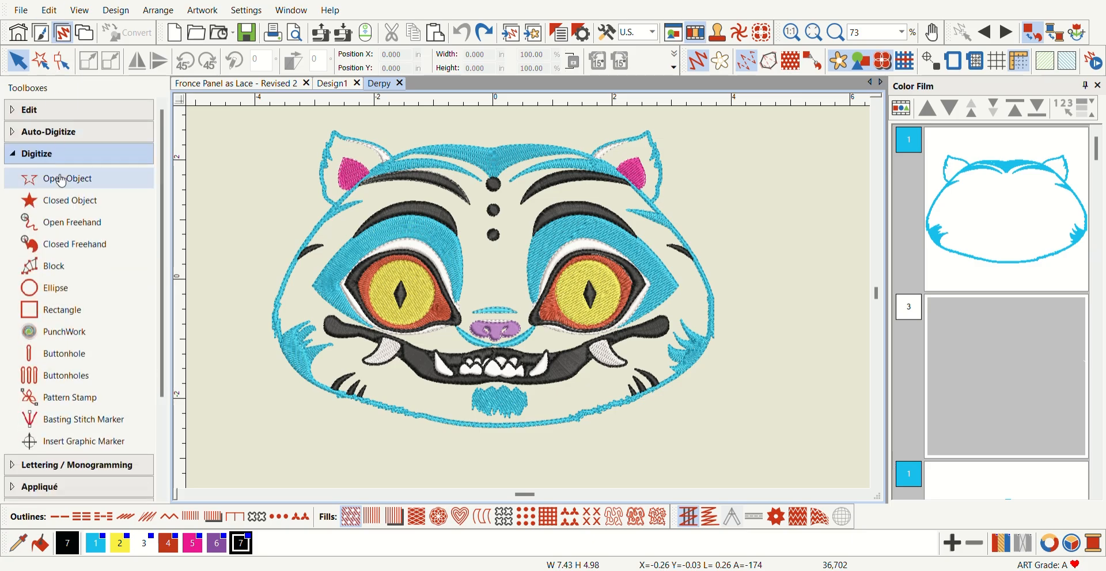
click(58, 202)
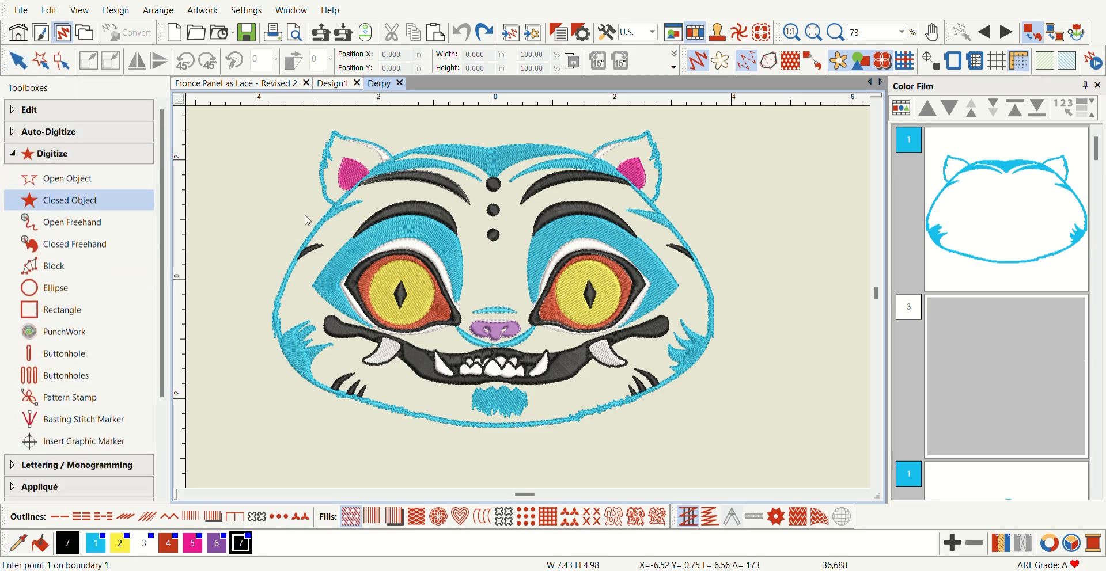
scroll(540, 151, up, 5)
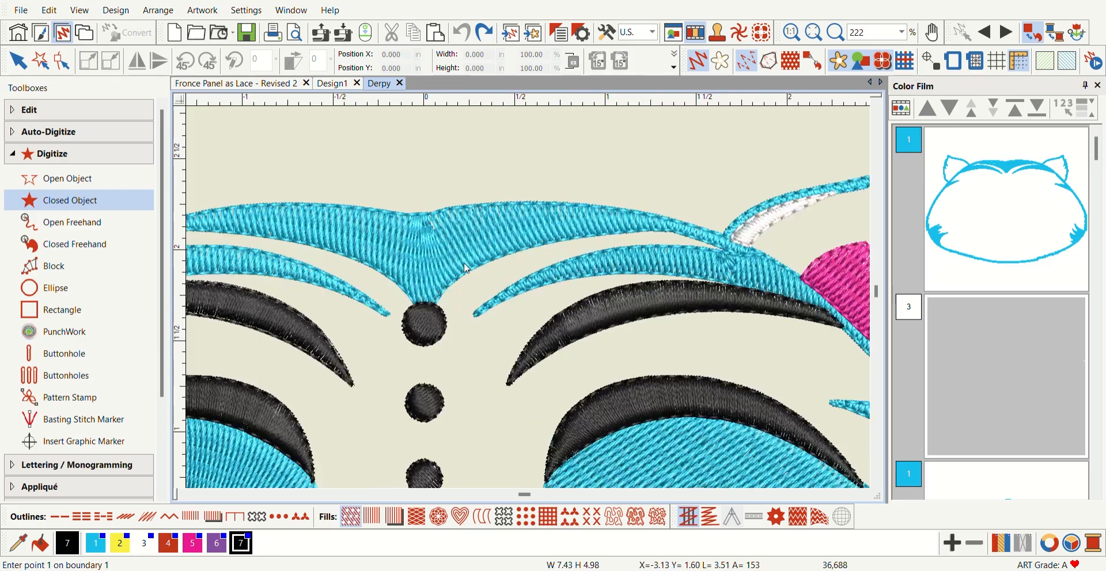
click(412, 255)
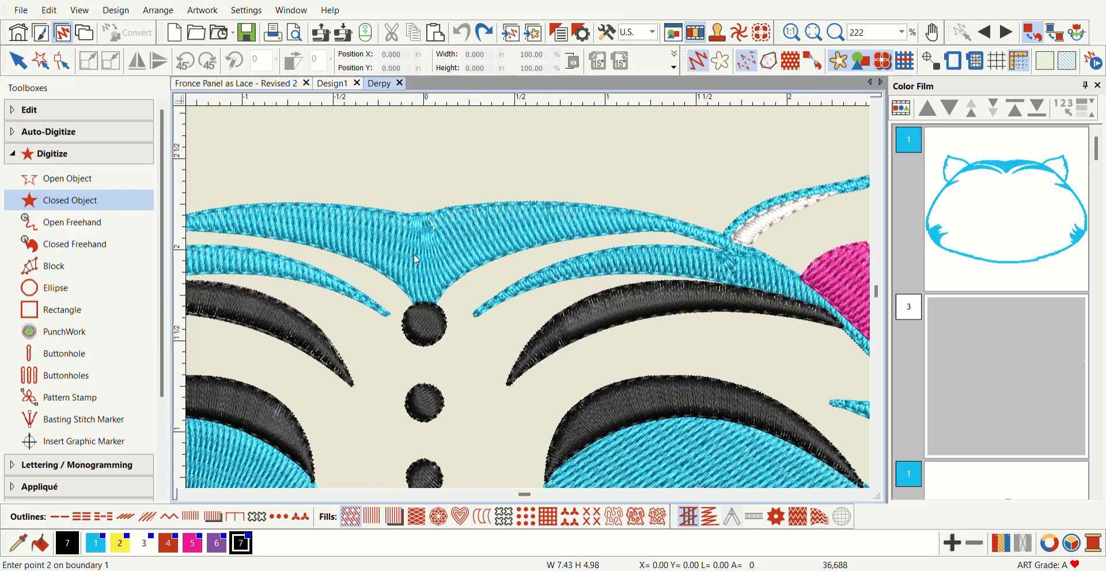
click(489, 220)
click(583, 209)
click(632, 219)
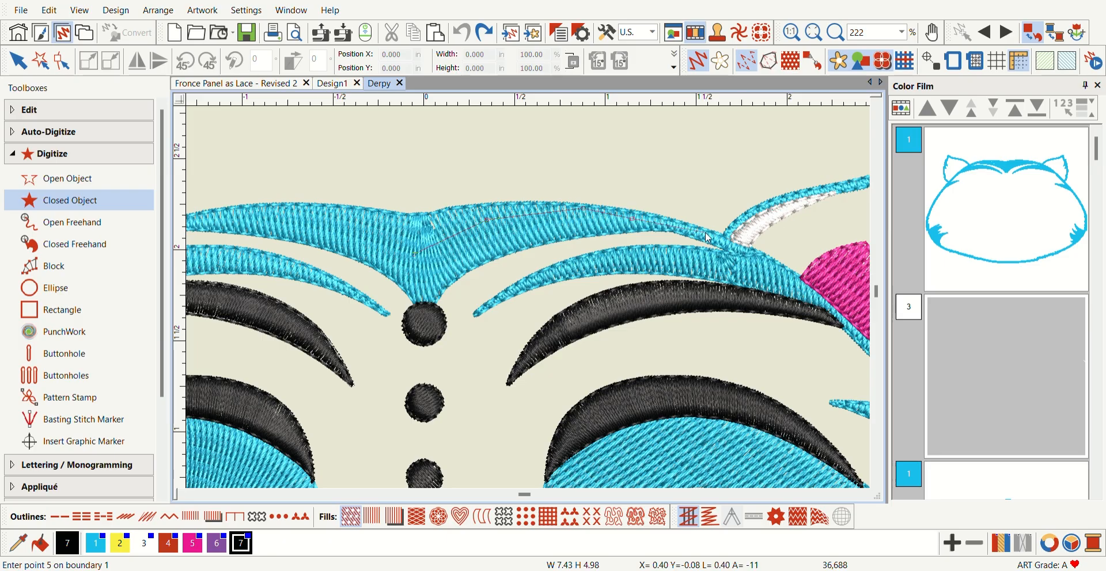
click(720, 242)
Continue the closed boundary up the inner edge of the tiger's right-hand ear to its tip.
scroll(737, 262, down, 2)
scroll(525, 291, up, 2)
click(518, 256)
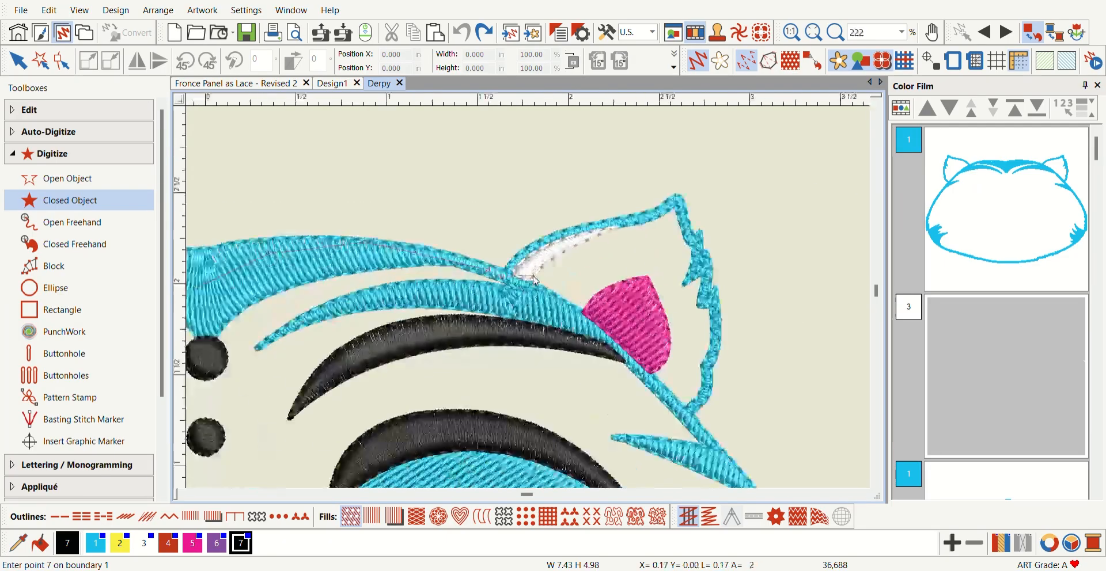
click(549, 237)
click(581, 228)
click(611, 223)
click(634, 221)
click(659, 212)
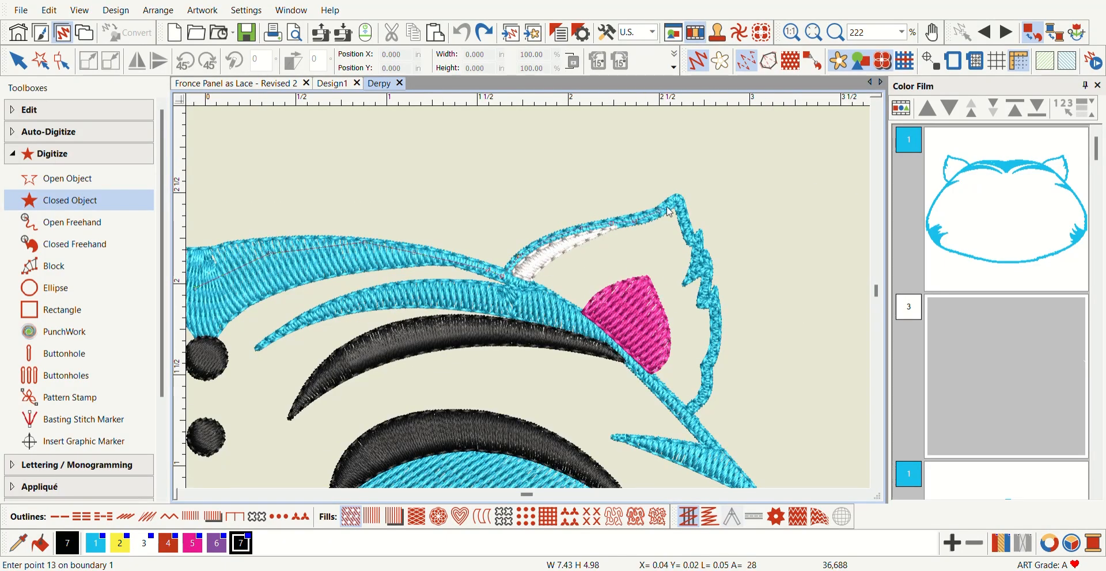
click(678, 198)
Trace the boundary down the jagged outer edge of the right-hand ear to where it meets the head outline.
click(697, 247)
click(705, 269)
click(705, 297)
click(712, 299)
scroll(718, 339, down, 2)
scroll(528, 297, up, 4)
click(522, 312)
click(506, 368)
click(499, 394)
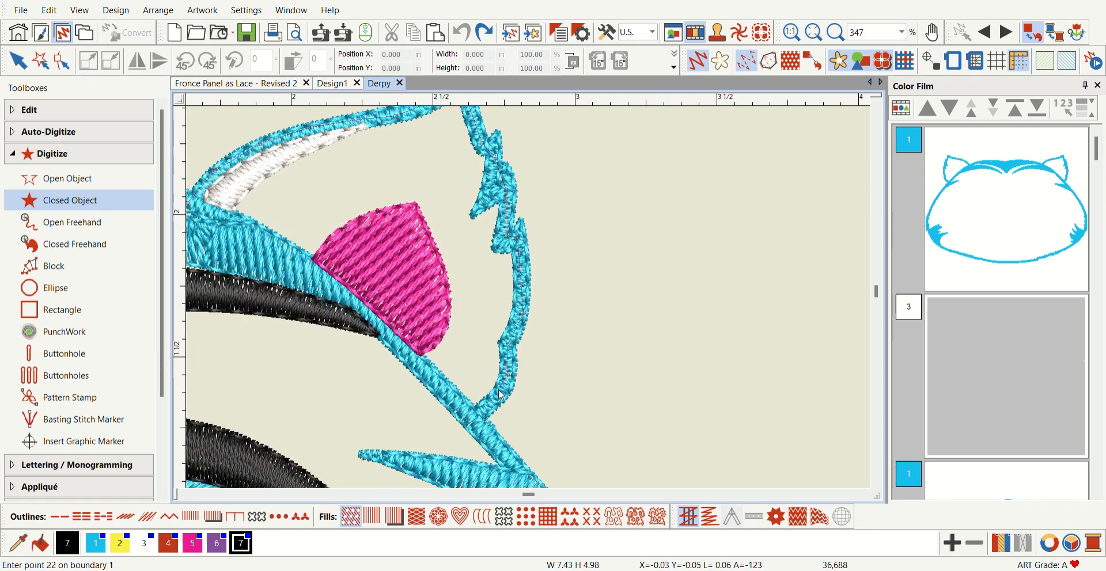
click(477, 422)
Continue the boundary down the right-hand side of the head outline to the blue cheek fur.
scroll(478, 424, down, 2)
click(452, 239)
click(465, 258)
click(500, 301)
click(544, 369)
scroll(596, 461, down, 1)
scroll(524, 299, up, 2)
click(522, 296)
click(534, 371)
click(533, 417)
scroll(532, 426, down, 2)
click(524, 321)
click(517, 353)
scroll(538, 284, up, 1)
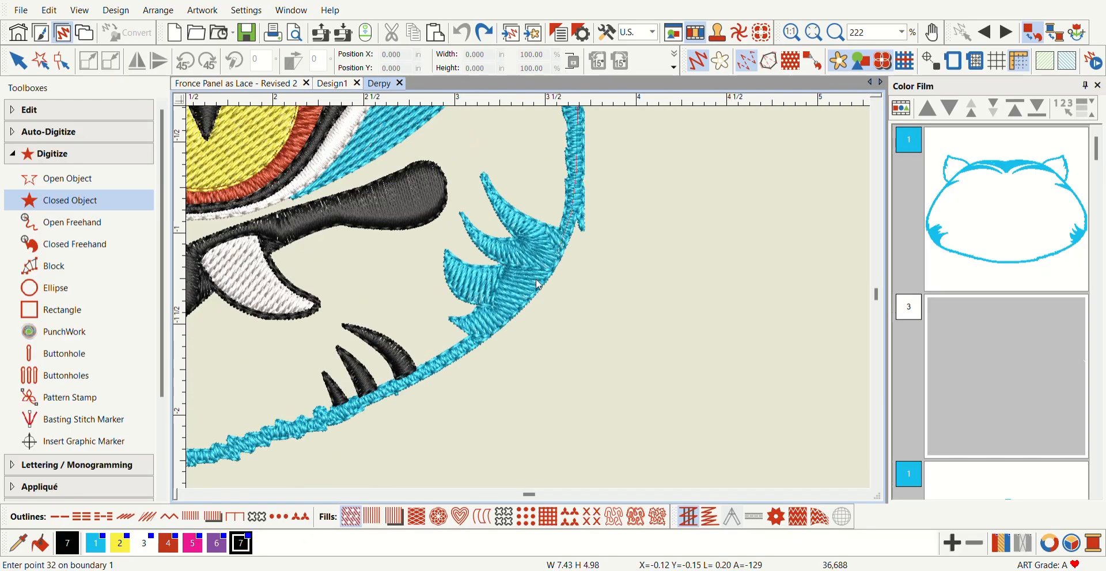
Trace the boundary along the lower right-hand face edge, past the black stripes and towards the chin.
click(446, 361)
click(334, 425)
click(338, 414)
click(313, 426)
click(271, 436)
scroll(244, 450, down, 1)
scroll(524, 303, up, 1)
click(533, 283)
click(499, 292)
click(471, 299)
scroll(413, 329, down, 1)
Continue the boundary across the bottom of the face beneath the blue chin tuft.
click(615, 281)
click(544, 291)
click(458, 294)
click(371, 286)
click(328, 278)
scroll(309, 276, down, 1)
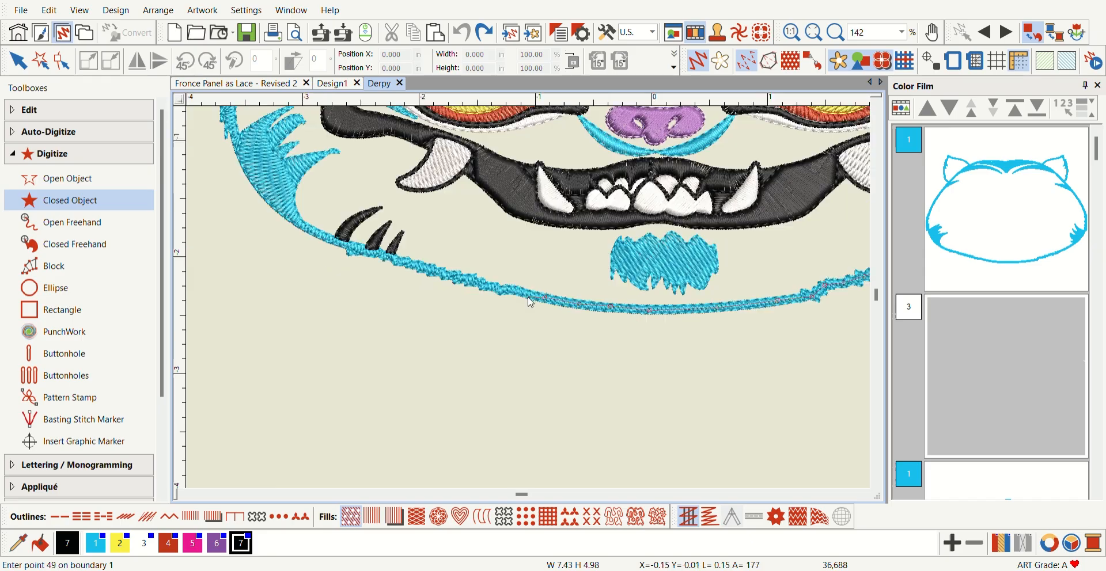
scroll(526, 295, up, 1)
click(520, 295)
click(494, 295)
Trace the boundary along the lower left-hand face edge, past the black stripes and around the cheek.
scroll(450, 297, up, 2)
click(536, 272)
click(436, 248)
click(335, 217)
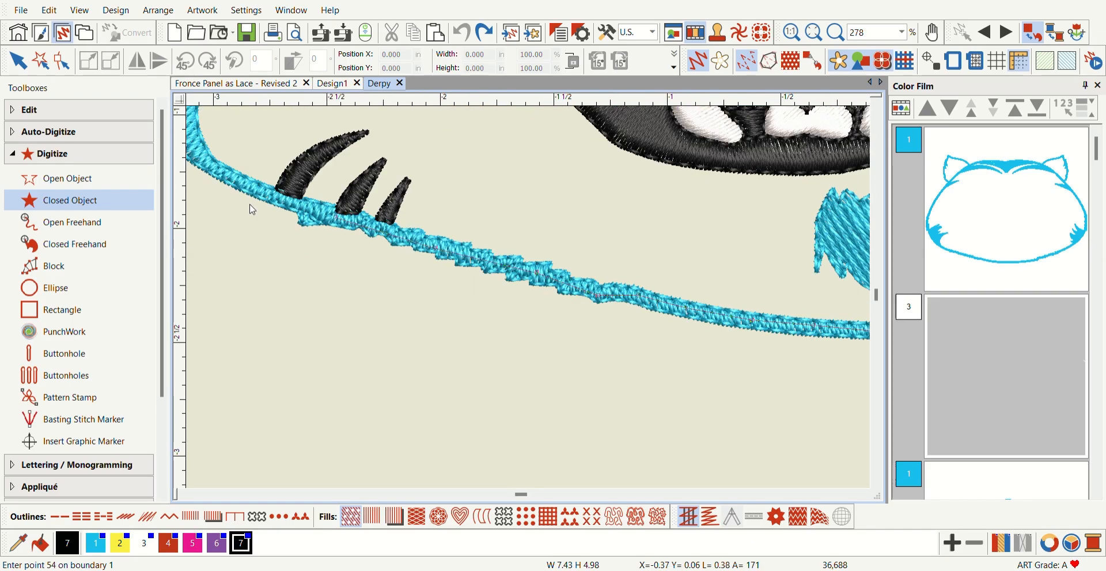
click(243, 185)
scroll(243, 185, down, 2)
scroll(532, 305, up, 2)
click(499, 298)
click(444, 253)
click(410, 204)
click(388, 160)
Continue the boundary up the left-hand side of the head outline to the outer base of the ear.
scroll(388, 160, down, 1)
scroll(492, 262, up, 1)
click(516, 291)
click(499, 204)
click(508, 135)
click(537, 207)
scroll(559, 168, up, 2)
click(605, 138)
scroll(610, 129, down, 2)
click(527, 298)
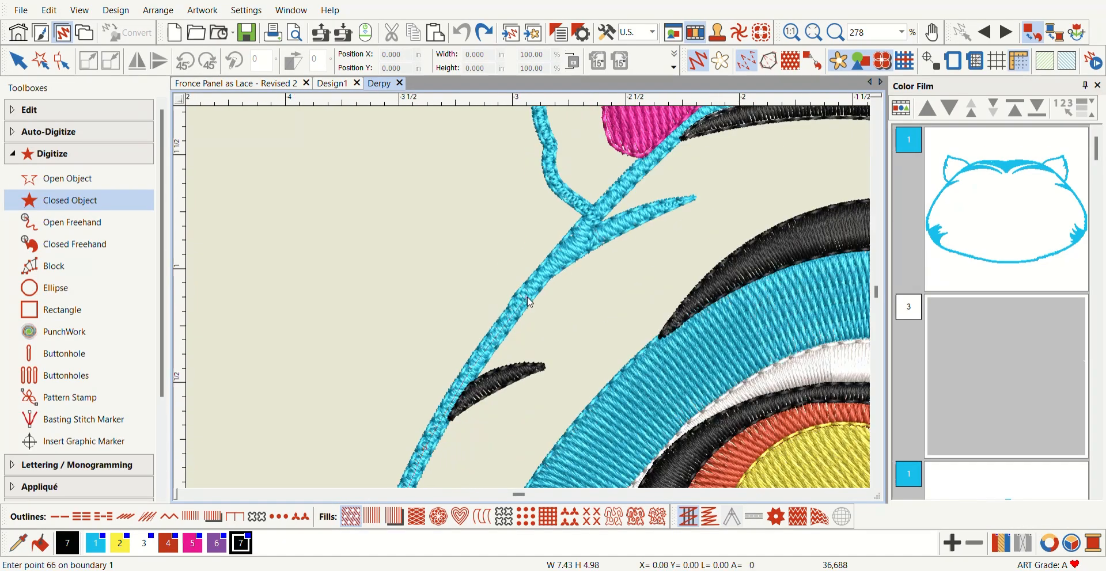
click(596, 210)
Trace the boundary up the jagged outer edge of the left-hand ear towards its tip.
scroll(599, 196, up, 3)
click(478, 318)
click(433, 268)
click(529, 260)
click(507, 226)
scroll(513, 237, down, 2)
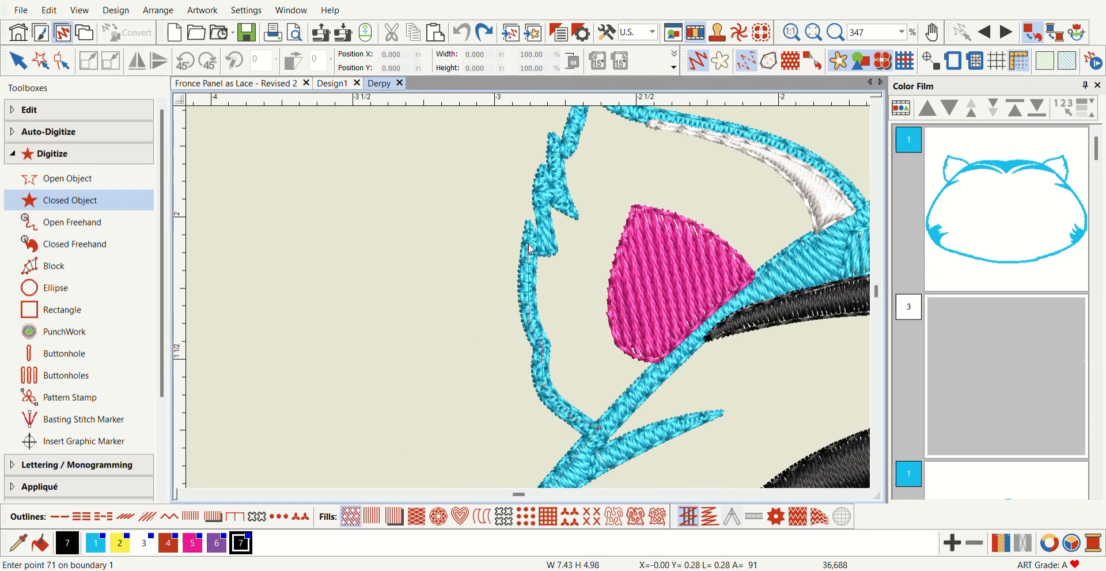
click(525, 293)
click(528, 240)
click(548, 249)
click(541, 207)
click(541, 183)
click(566, 202)
scroll(561, 179, up, 1)
click(523, 298)
click(521, 257)
click(538, 257)
click(559, 177)
click(584, 194)
Bring the boundary over the left-hand ear back to the forehead and complete the closed fill object.
scroll(527, 299, down, 2)
click(523, 250)
click(545, 265)
click(828, 254)
click(682, 343)
scroll(539, 306, down, 7)
key(Return)
Give the head-shaped object a Step fill with 2.00 mm stitch spacing, 1.50 mm stitch length and a 45° stitch angle.
scroll(530, 299, up, 3)
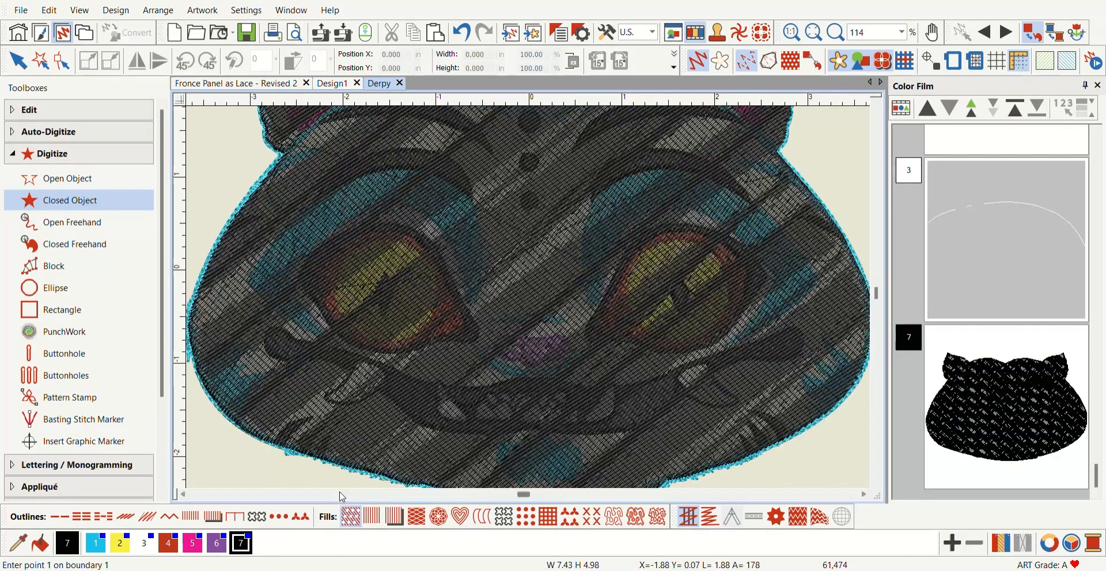
click(419, 228)
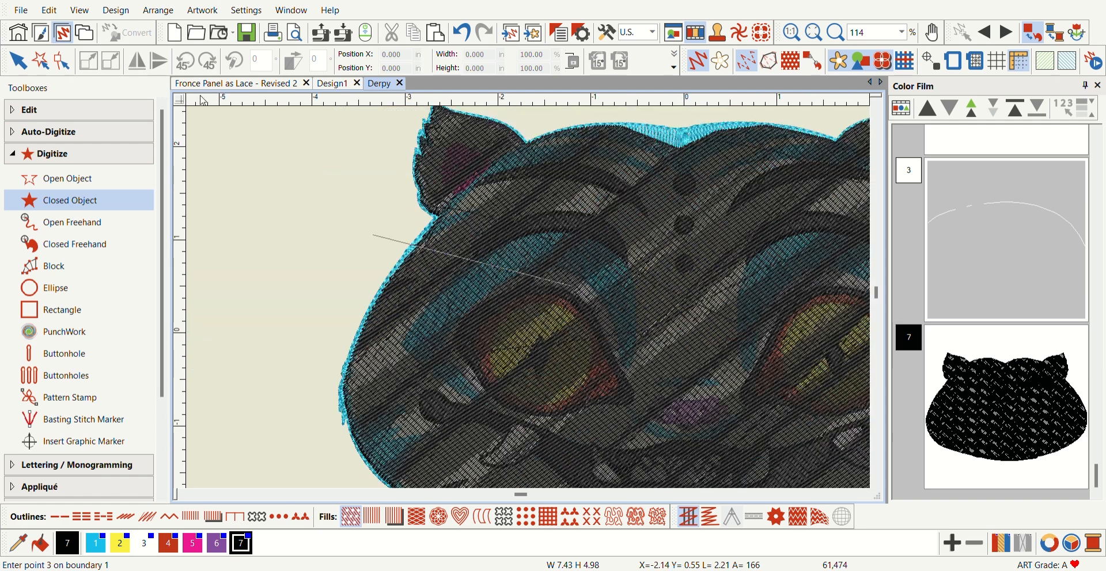
click(703, 348)
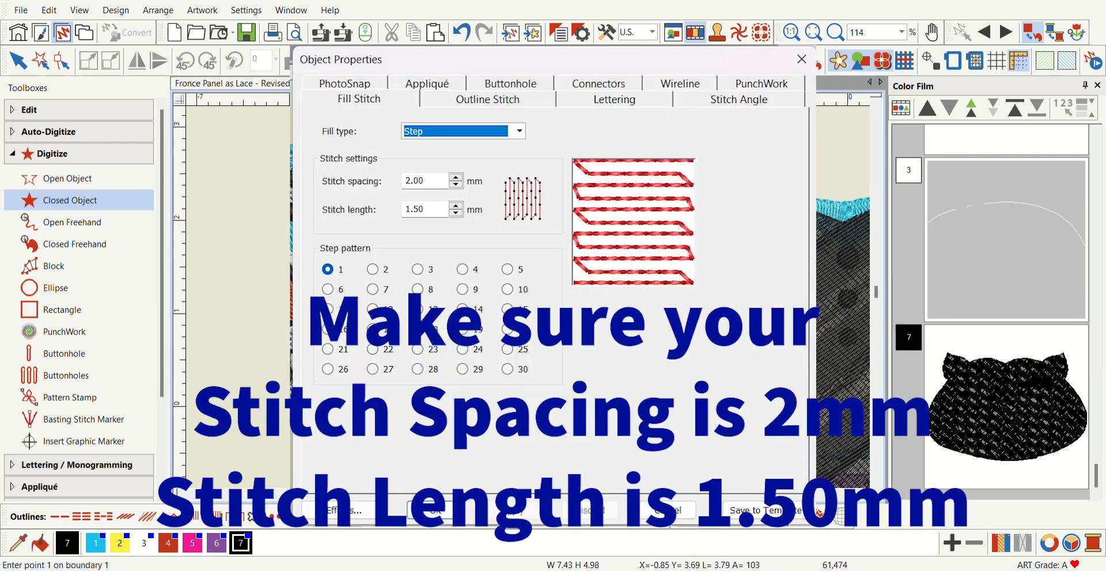
scroll(552, 297, down, 1)
key(Return)
click(16, 70)
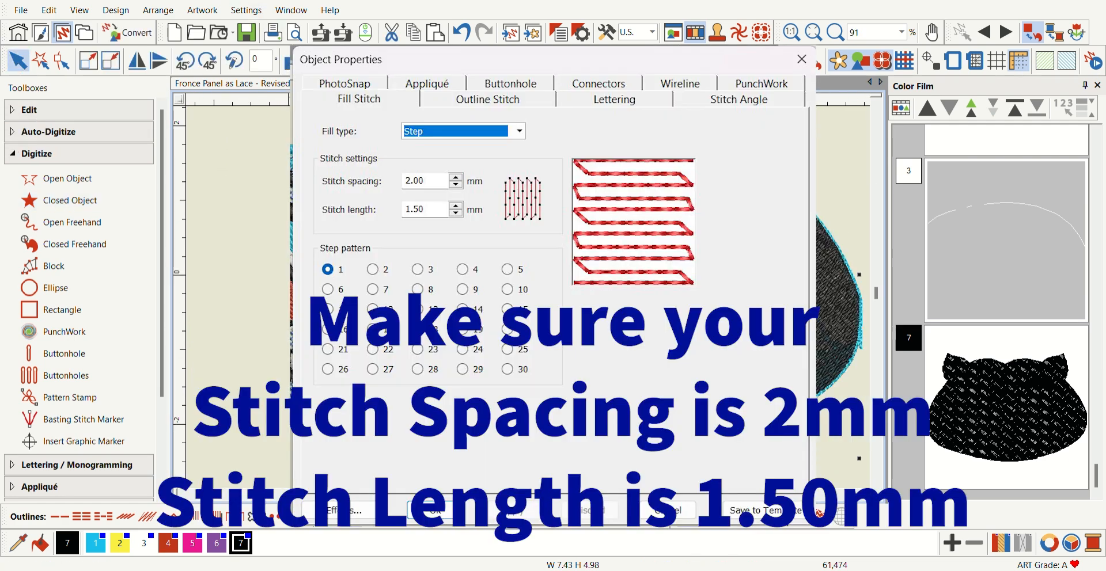
scroll(553, 297, down, 1)
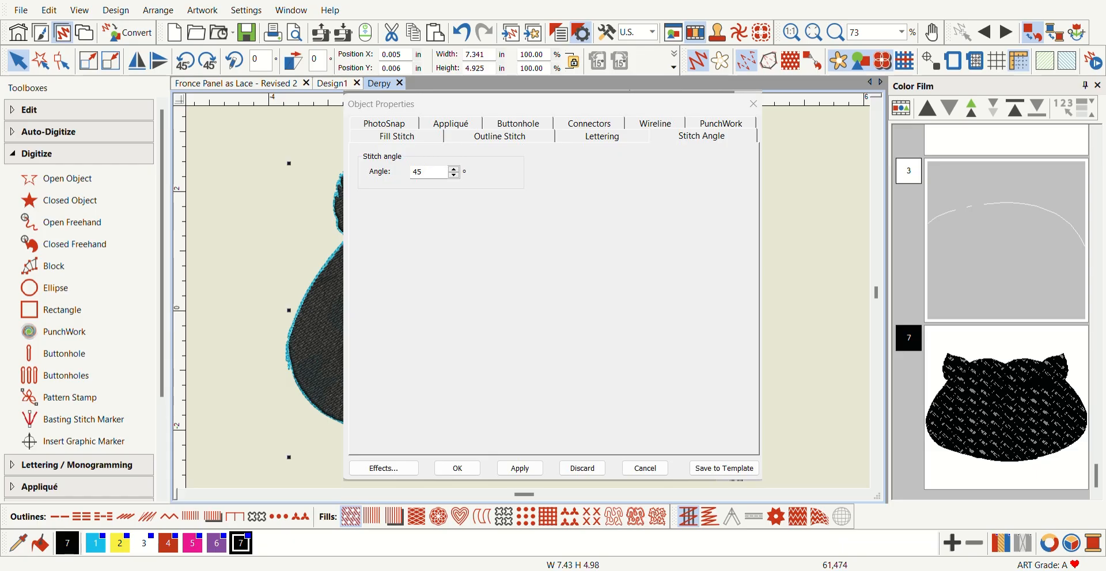
key(Escape)
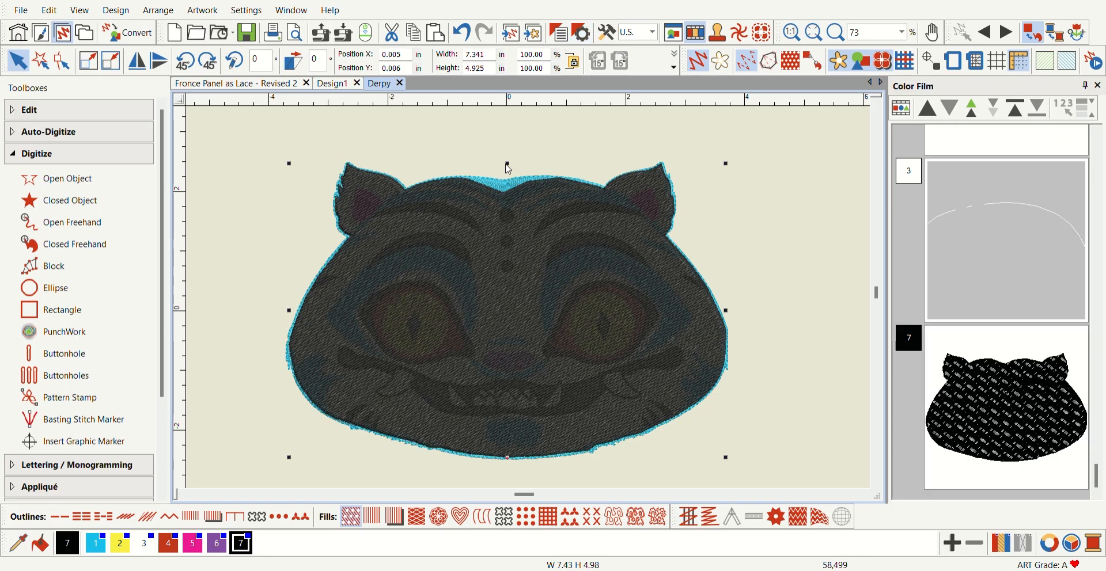
Switch off the head fill's underlay, keeping pull compensation at 0.20 mm and travel on edges enabled.
click(521, 222)
double_click(372, 200)
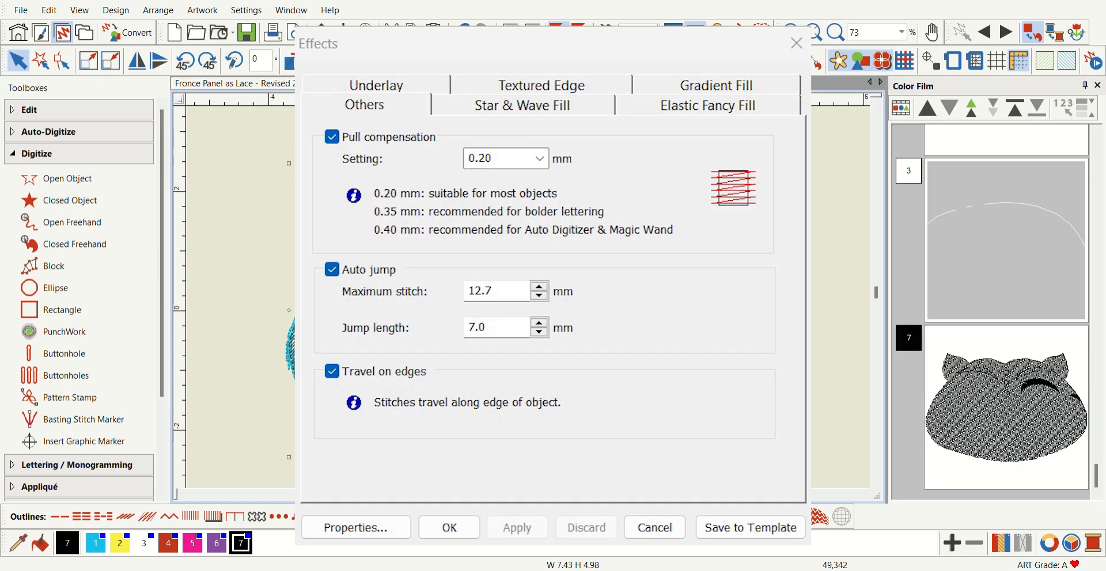
scroll(528, 296, up, 2)
scroll(528, 297, up, 1)
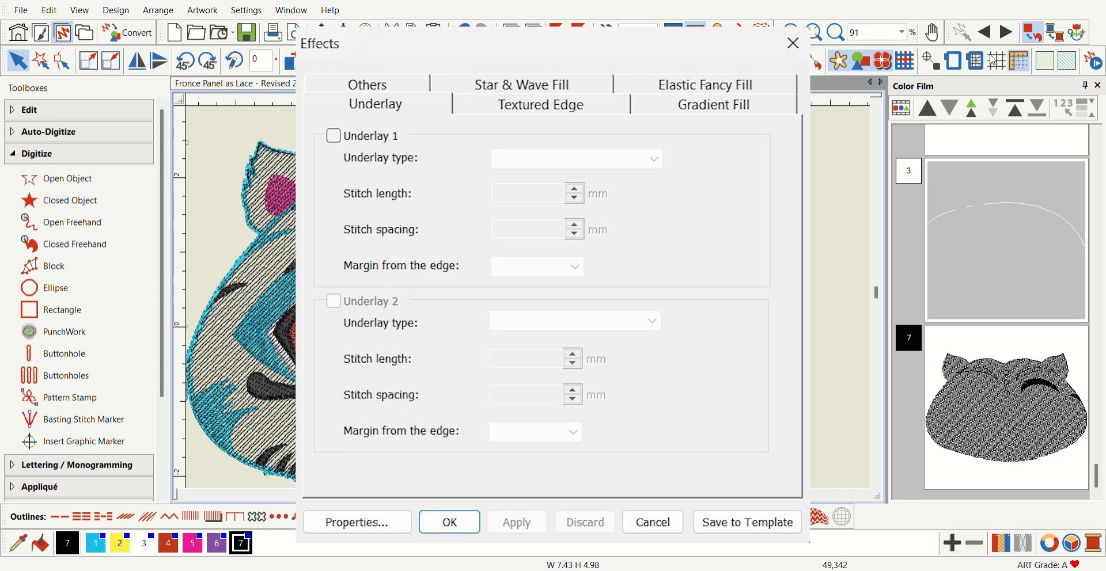
scroll(528, 297, up, 1)
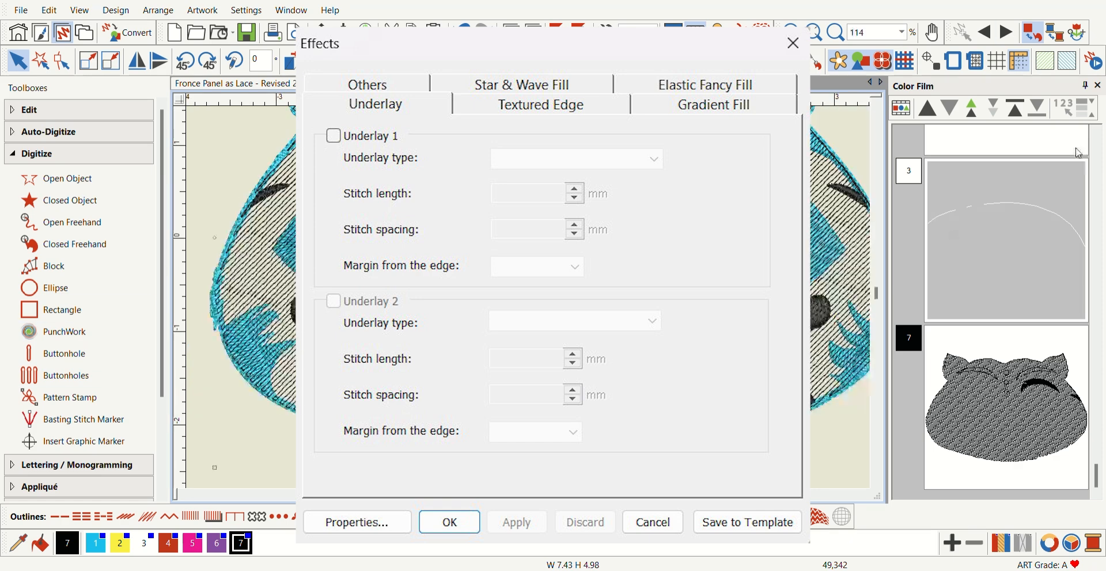
scroll(527, 297, down, 2)
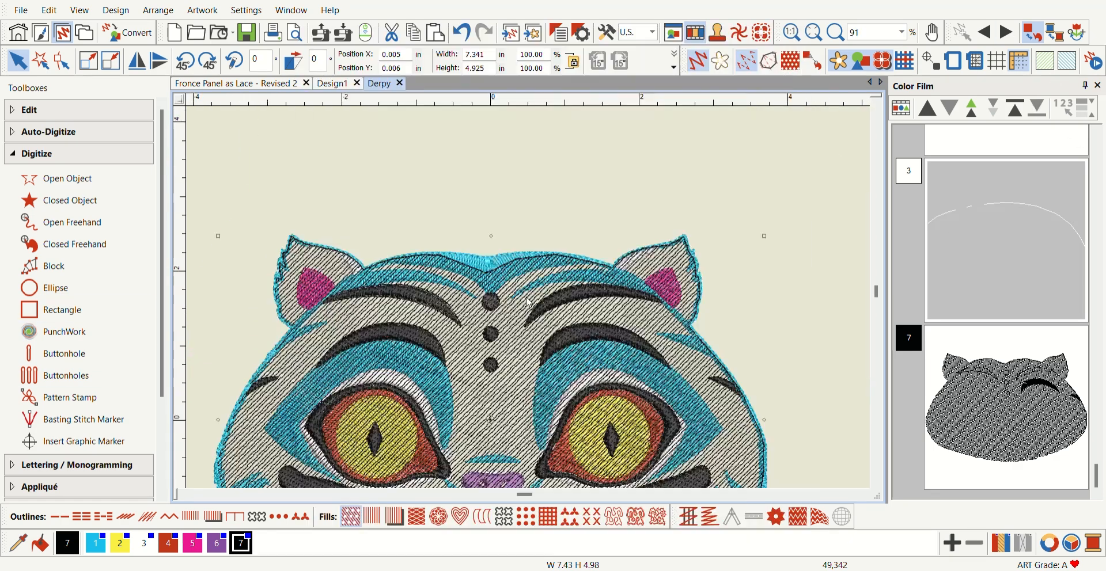
scroll(527, 302, up, 2)
scroll(525, 300, up, 1)
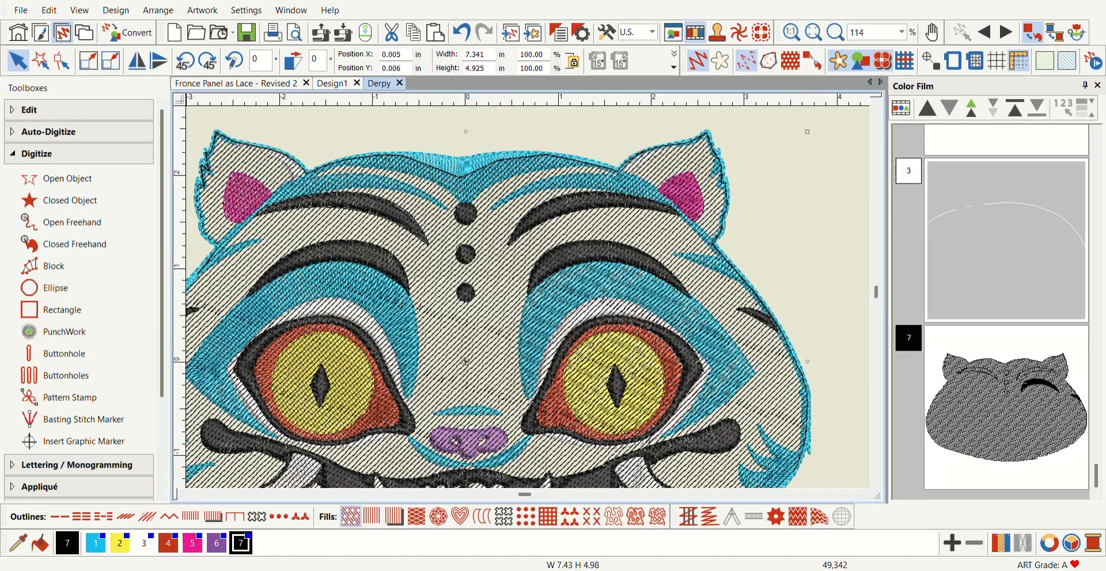
Recolor the head fill with a dark navy blue thread and pick that color for the recolor tool.
double_click(251, 539)
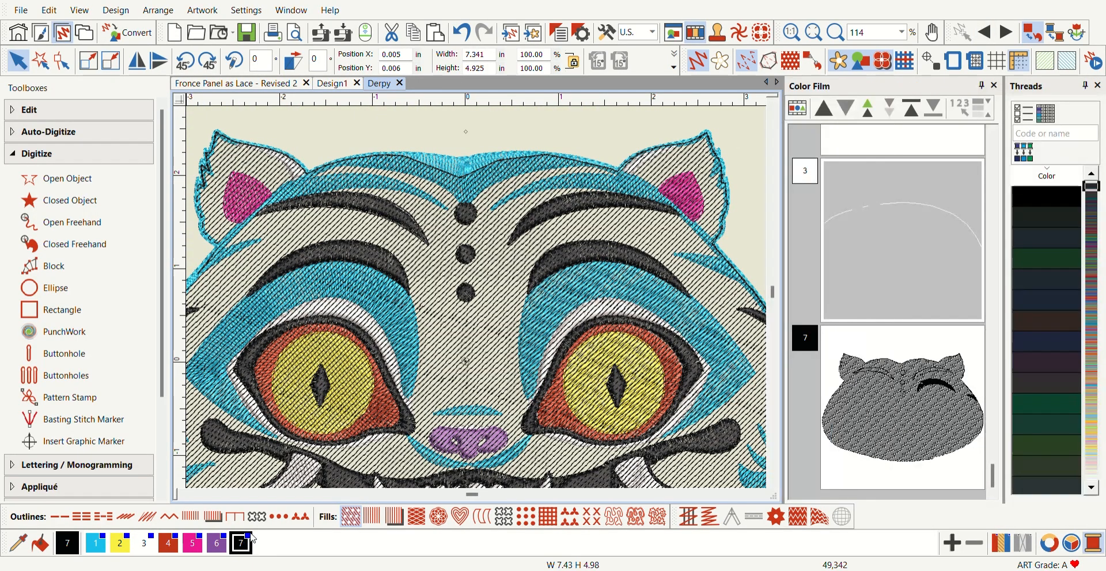
scroll(1060, 282, down, 3)
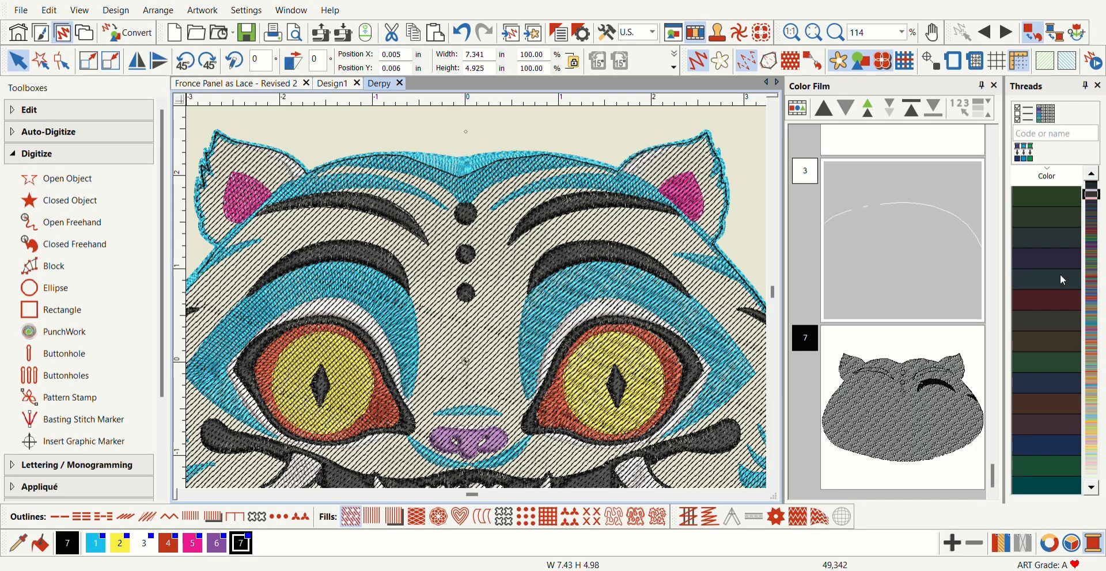
click(1048, 443)
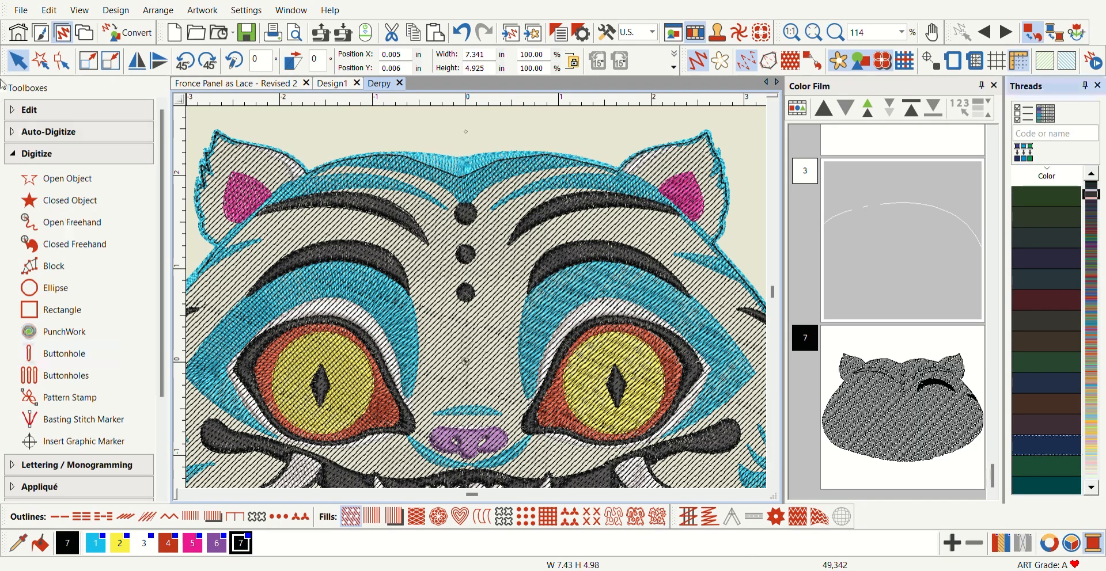
double_click(1043, 452)
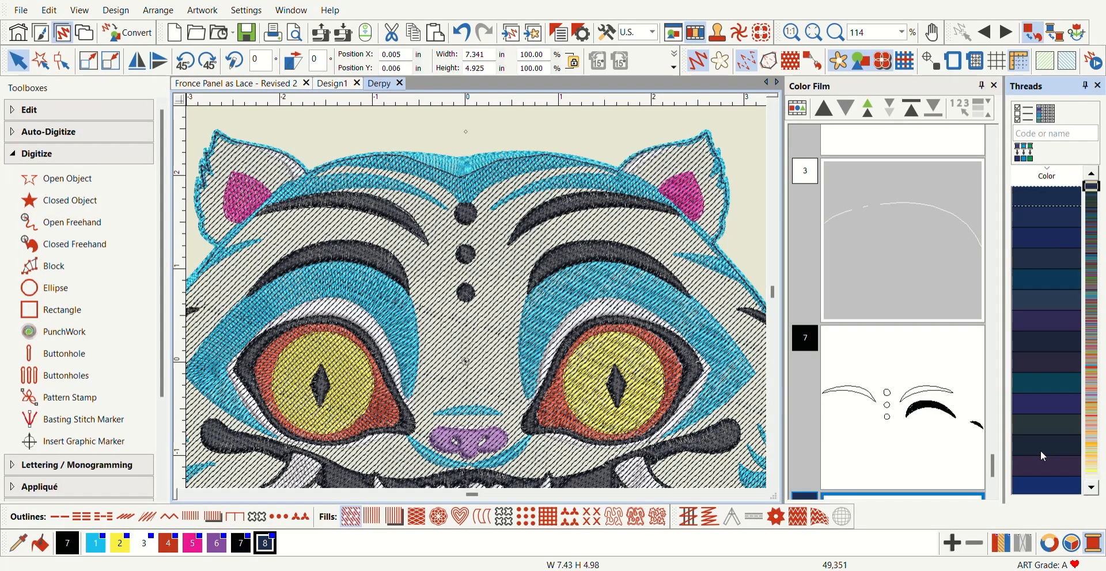
click(40, 543)
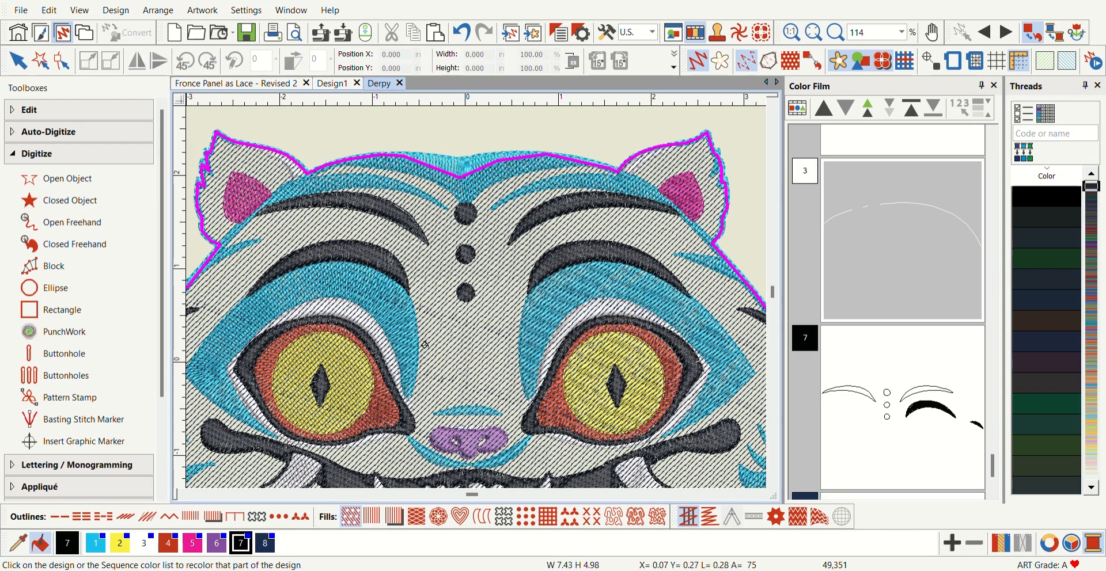
click(265, 543)
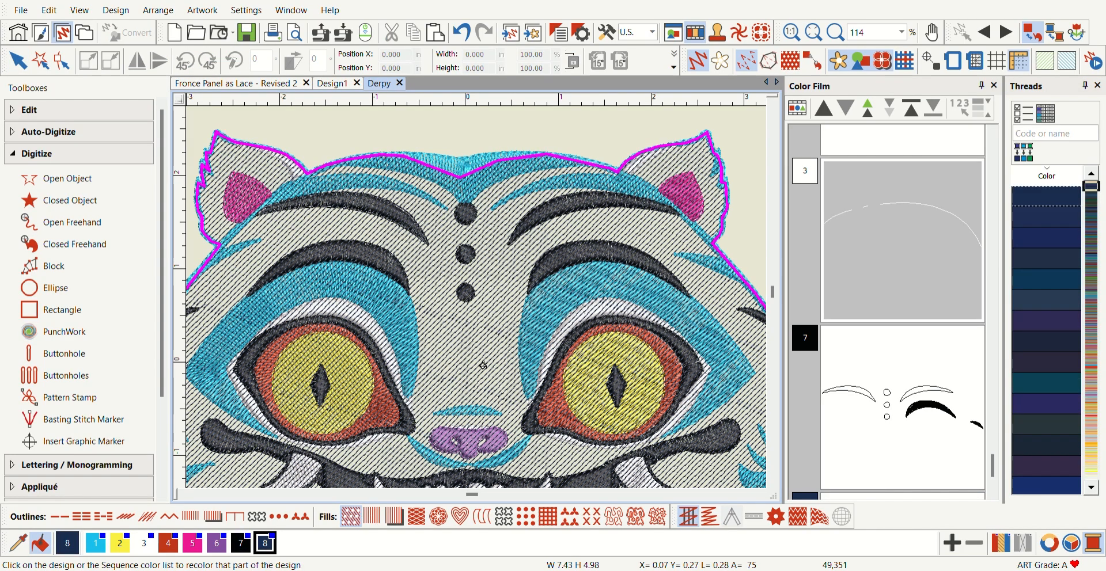
Examine the navy fill's stitches over the face up close and across the whole design, and leave the fill deselected.
scroll(483, 365, up, 2)
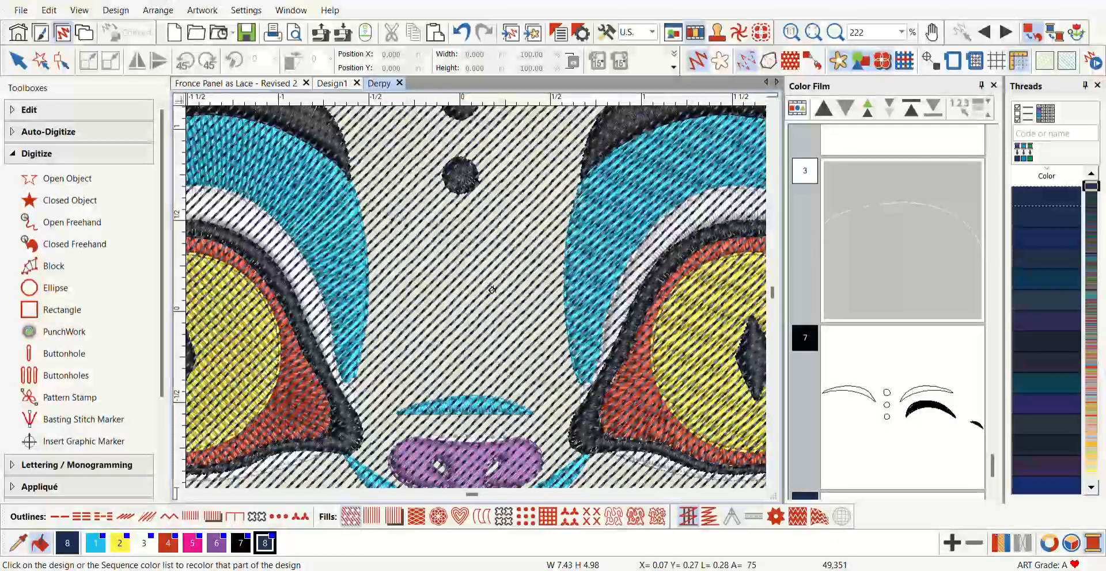
scroll(486, 294, up, 4)
scroll(485, 306, down, 7)
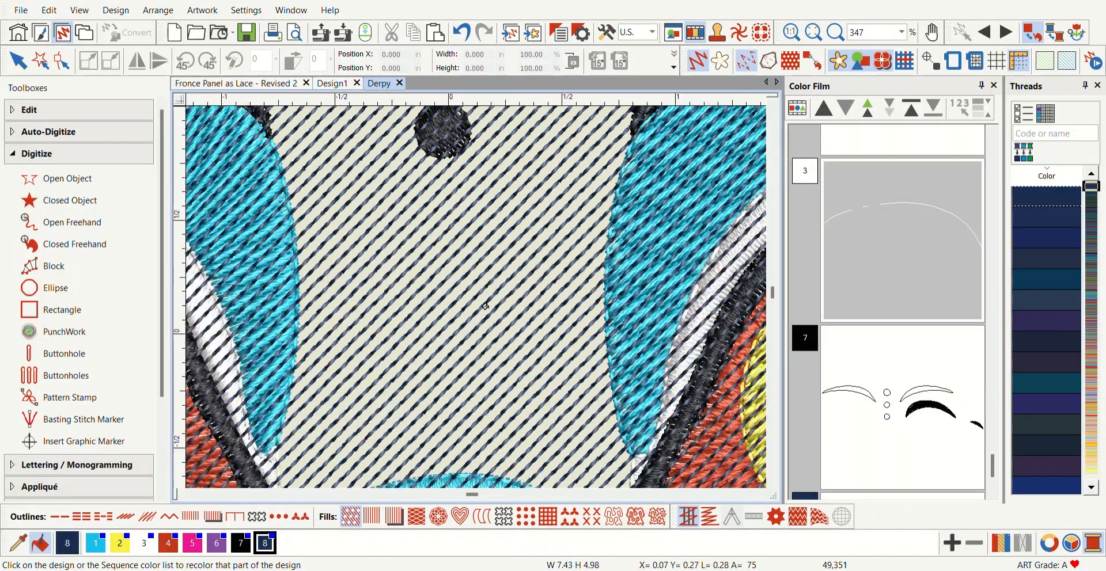
scroll(841, 369, up, 1)
scroll(485, 306, up, 1)
scroll(484, 306, down, 1)
scroll(484, 307, up, 1)
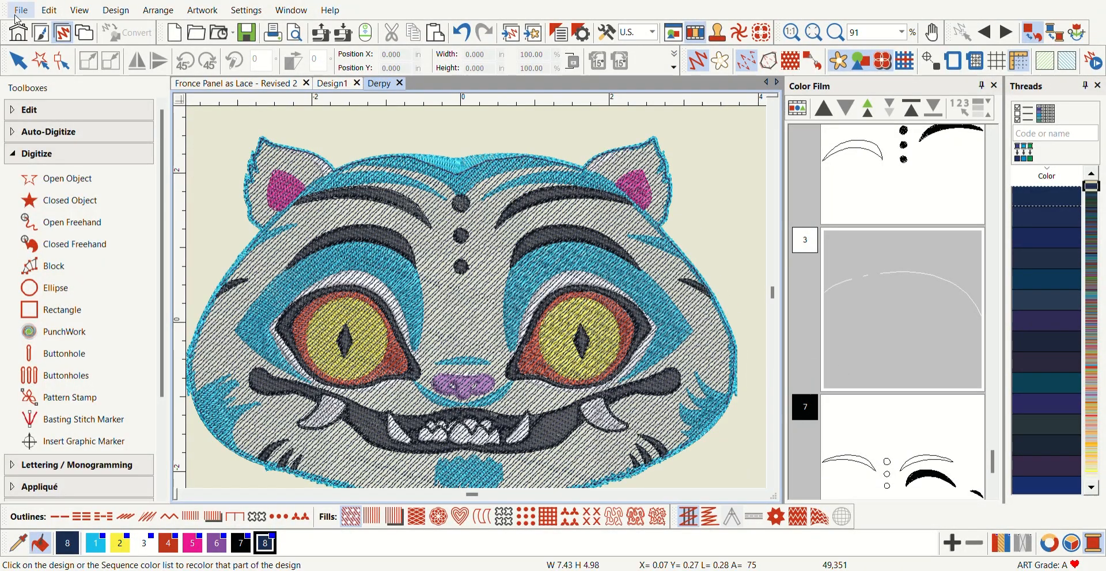
click(22, 63)
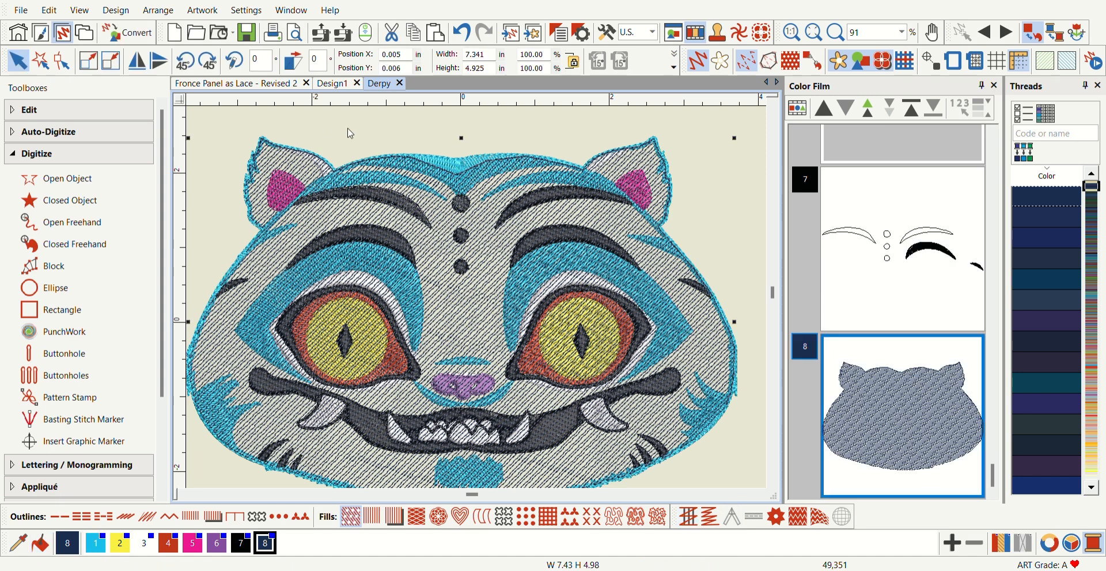
click(752, 131)
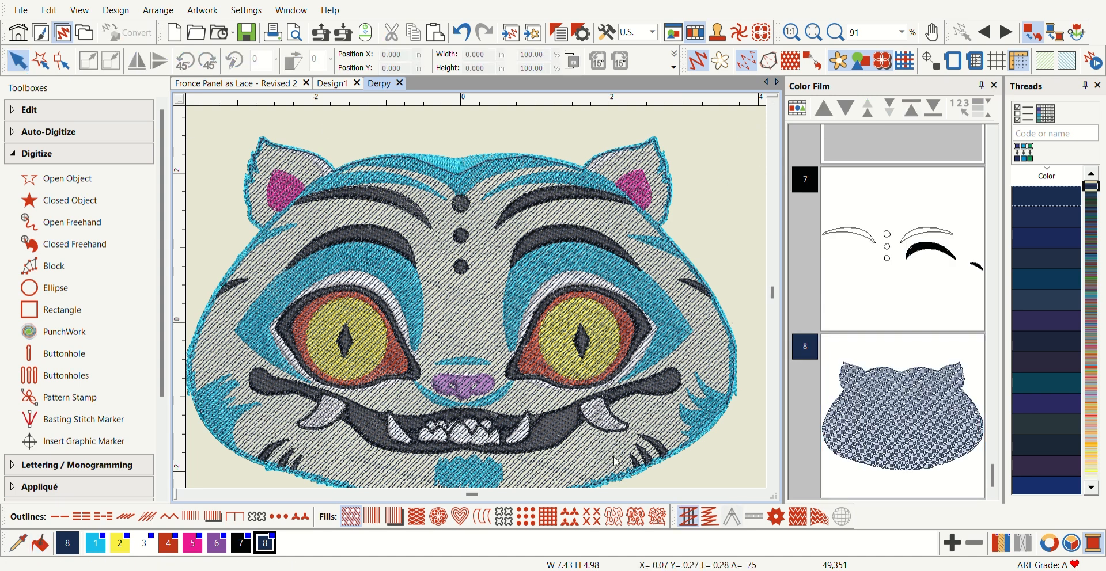
Duplicate the navy head-shaped fill in place on top of the original.
click(471, 295)
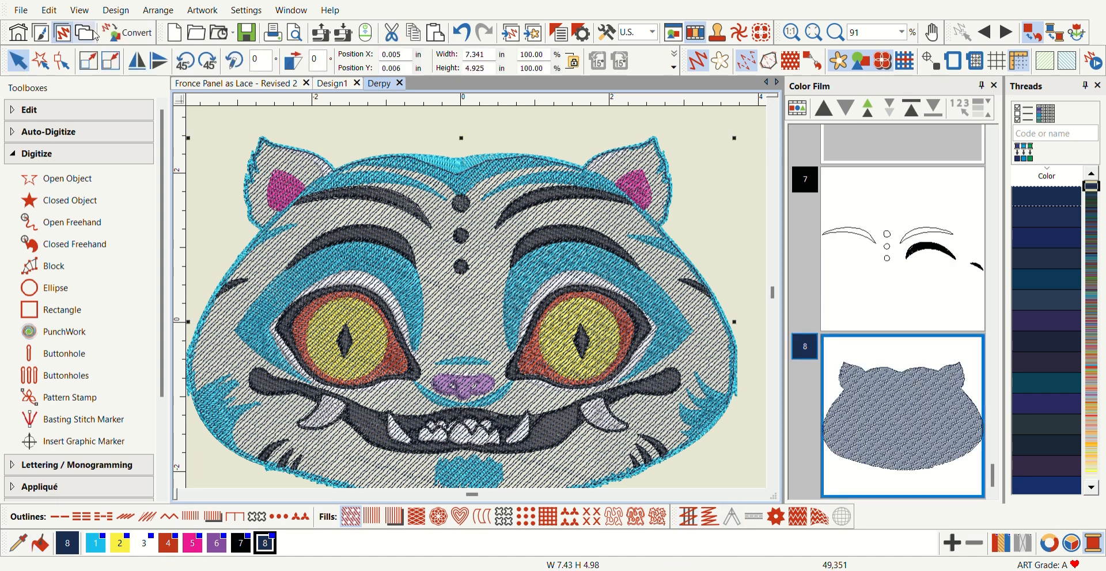
click(54, 75)
click(49, 13)
click(75, 97)
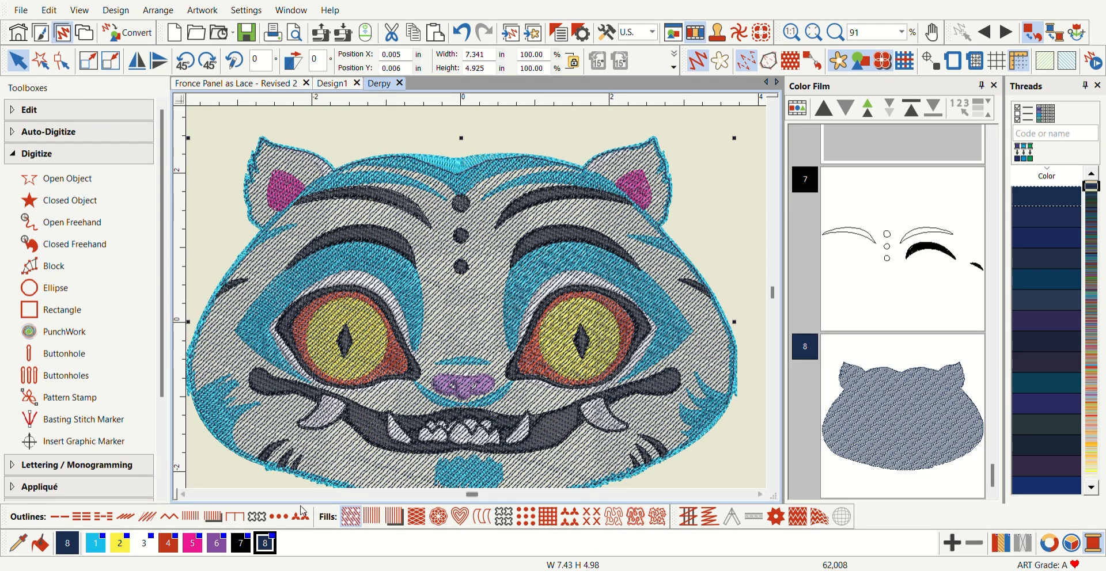
Try the yellow thread and the bright pink thread on the duplicated head fill.
click(121, 544)
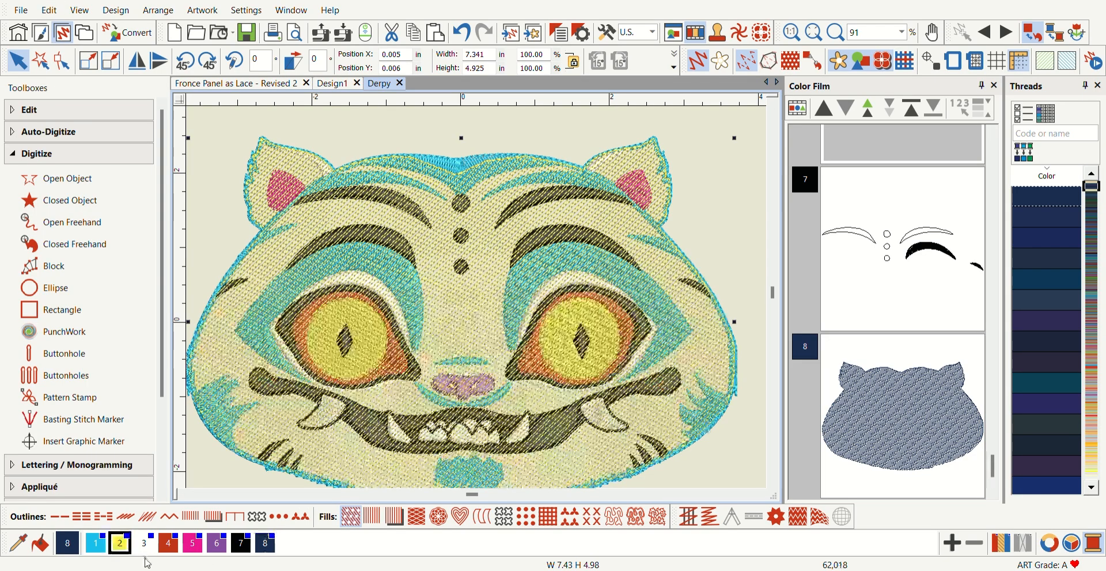
click(215, 551)
click(192, 544)
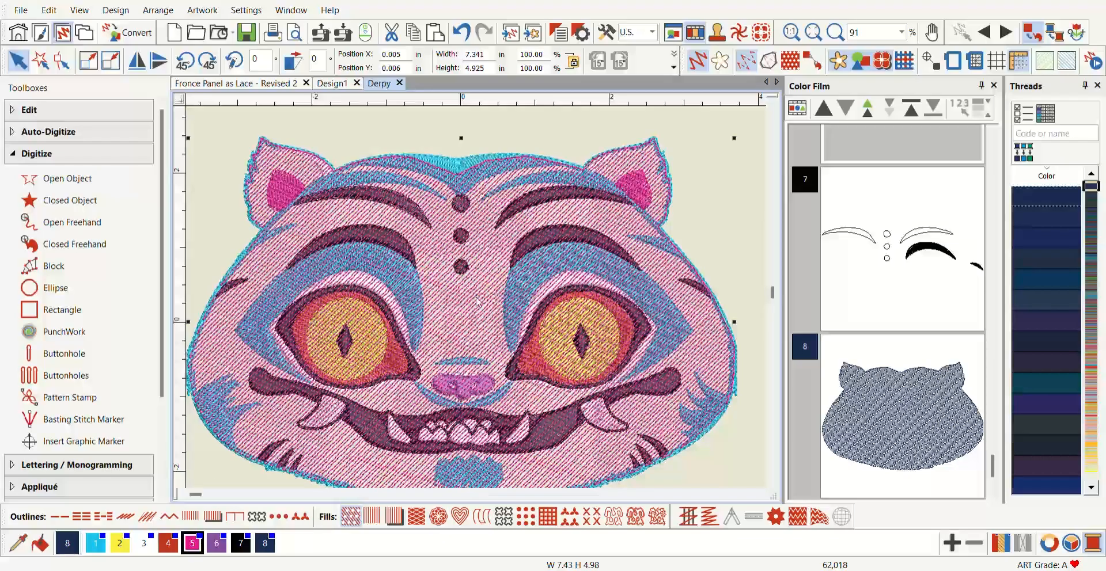
Set the duplicated head fill's stitch angle to 135° and check the crossing stitches up close.
scroll(480, 302, down, 2)
scroll(480, 302, up, 2)
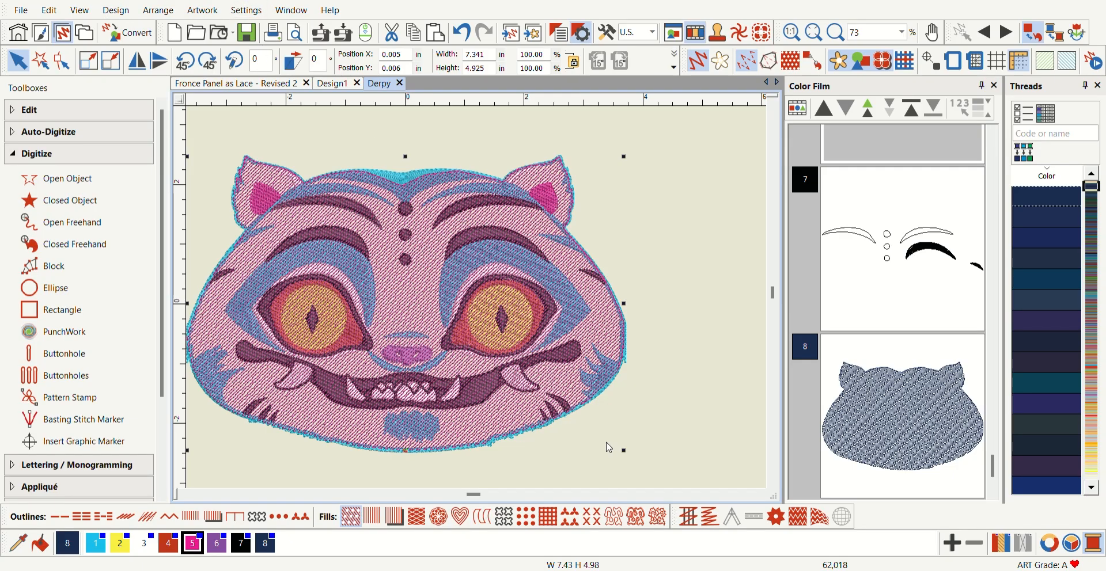
click(420, 299)
double_click(487, 219)
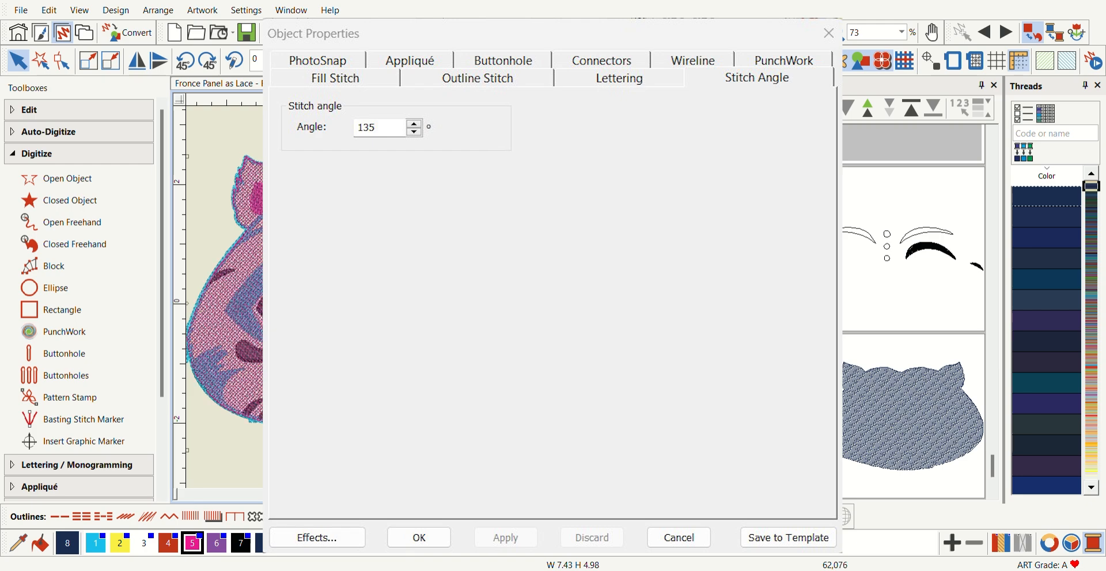
scroll(477, 303, up, 6)
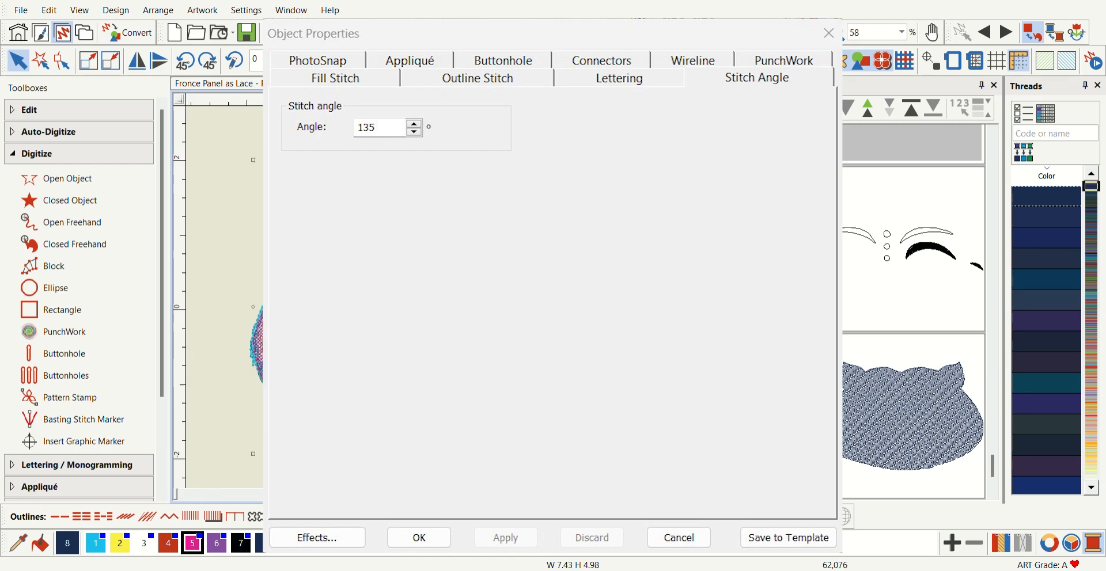
scroll(476, 300, up, 4)
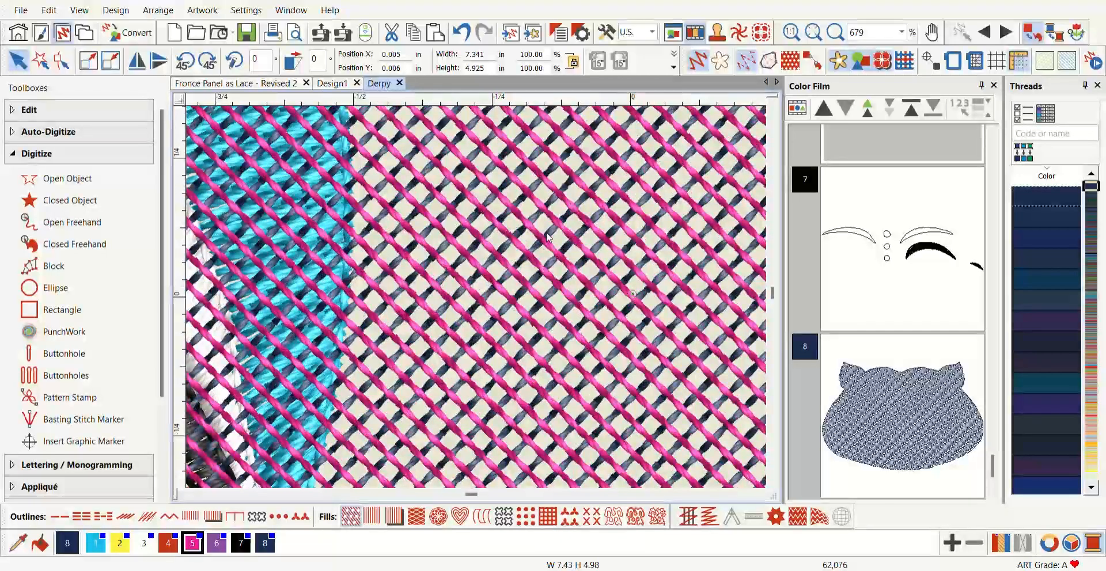
scroll(477, 302, down, 5)
scroll(477, 302, down, 3)
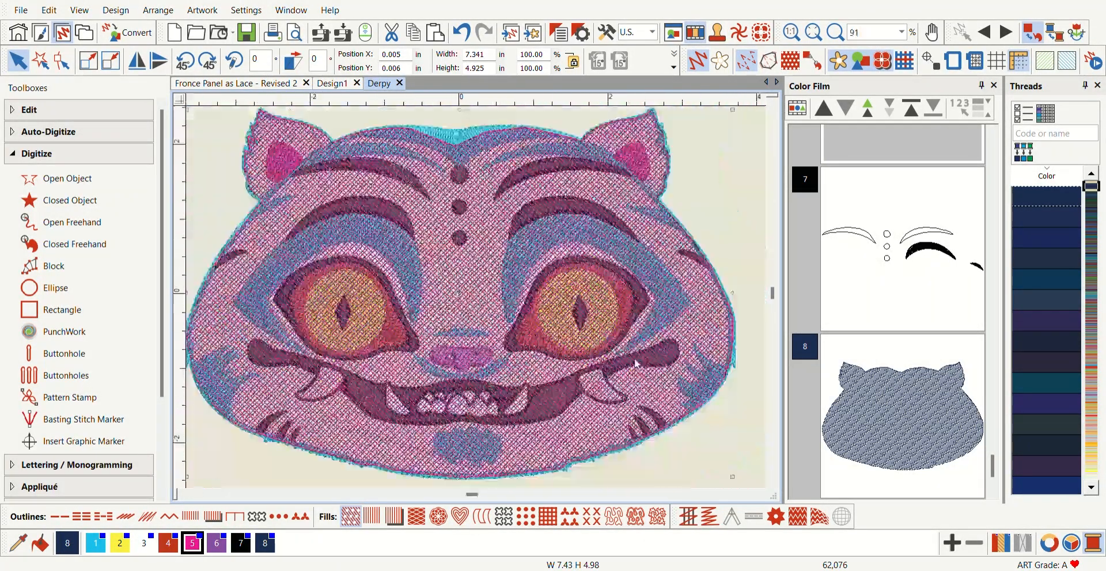
Recolor the duplicated head fill with a medium blue thread from the thread chart.
scroll(1041, 442, down, 1)
scroll(1041, 442, down, 8)
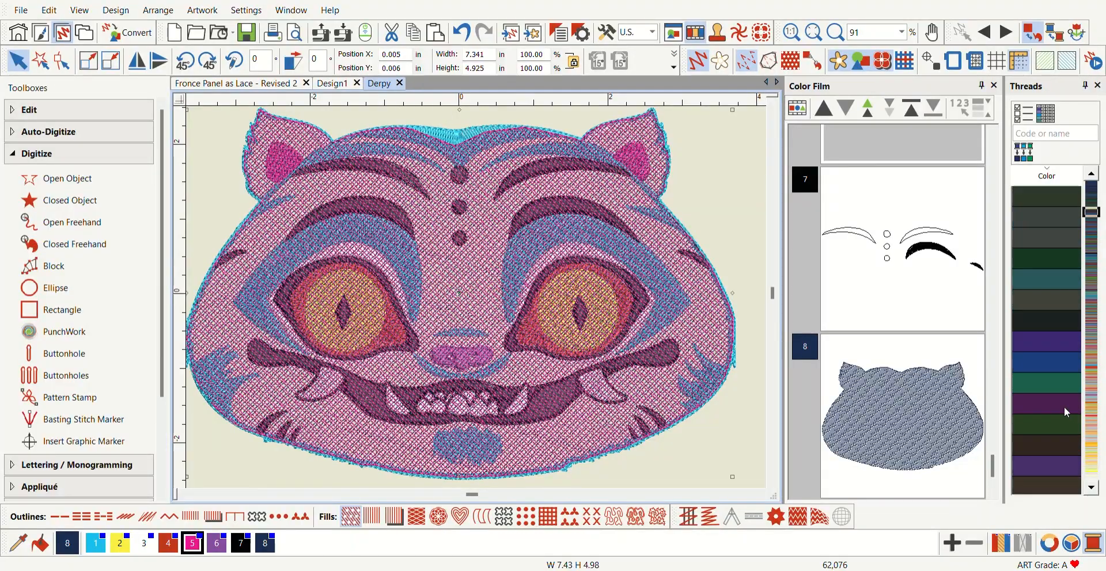
scroll(1056, 374, down, 2)
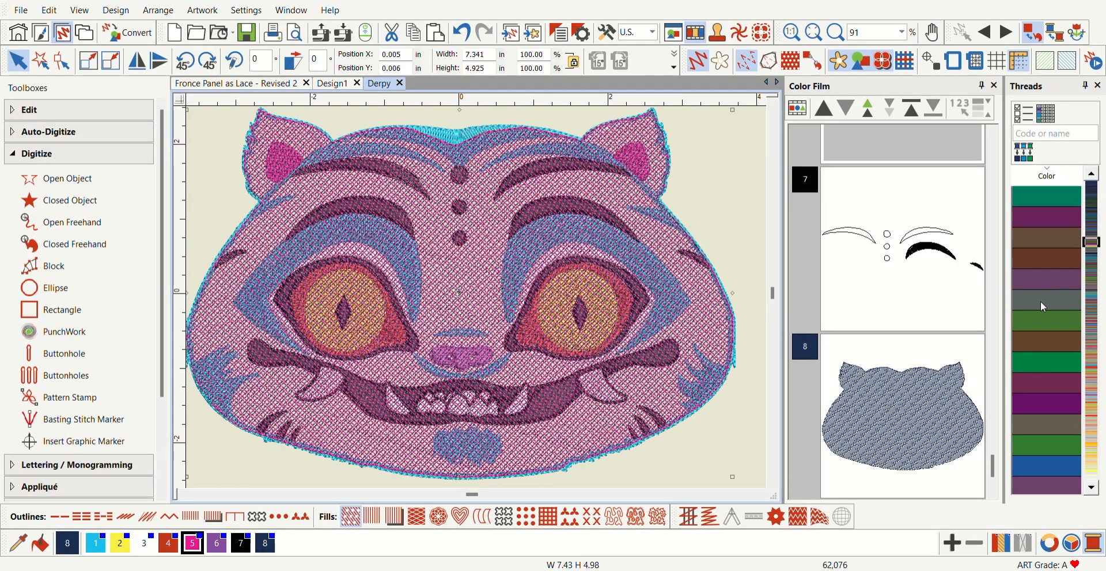
click(1051, 465)
double_click(1052, 468)
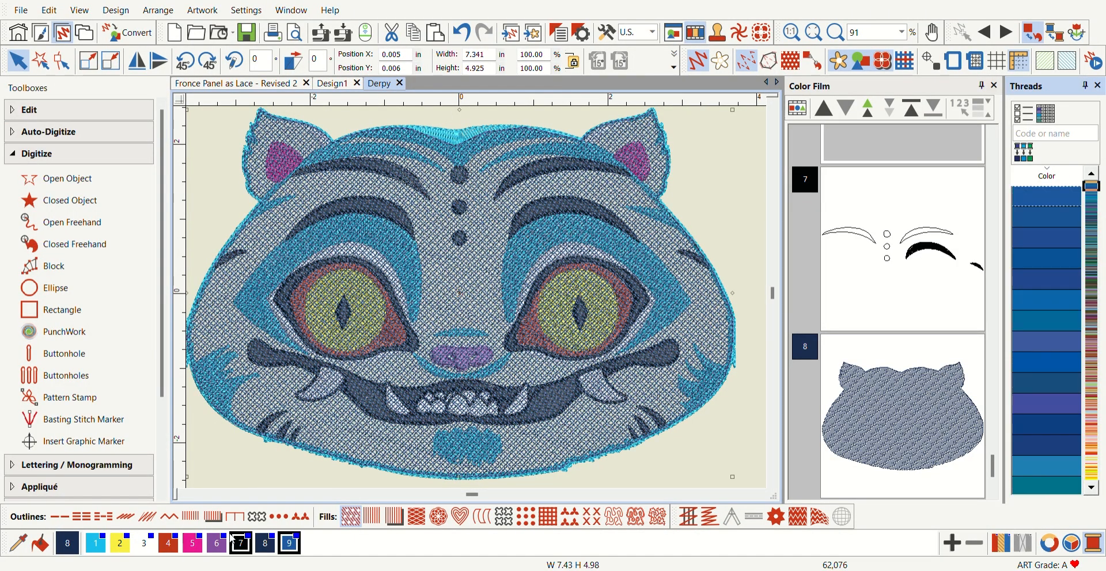
Recolor the original navy head fill with the same medium blue thread, color 9.
scroll(474, 291, up, 10)
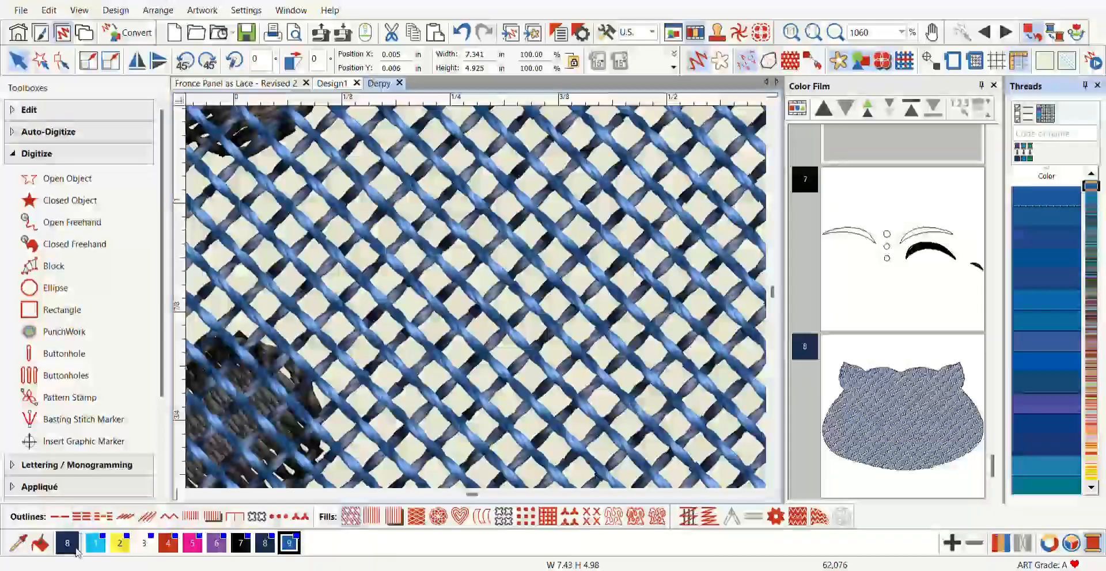
click(41, 543)
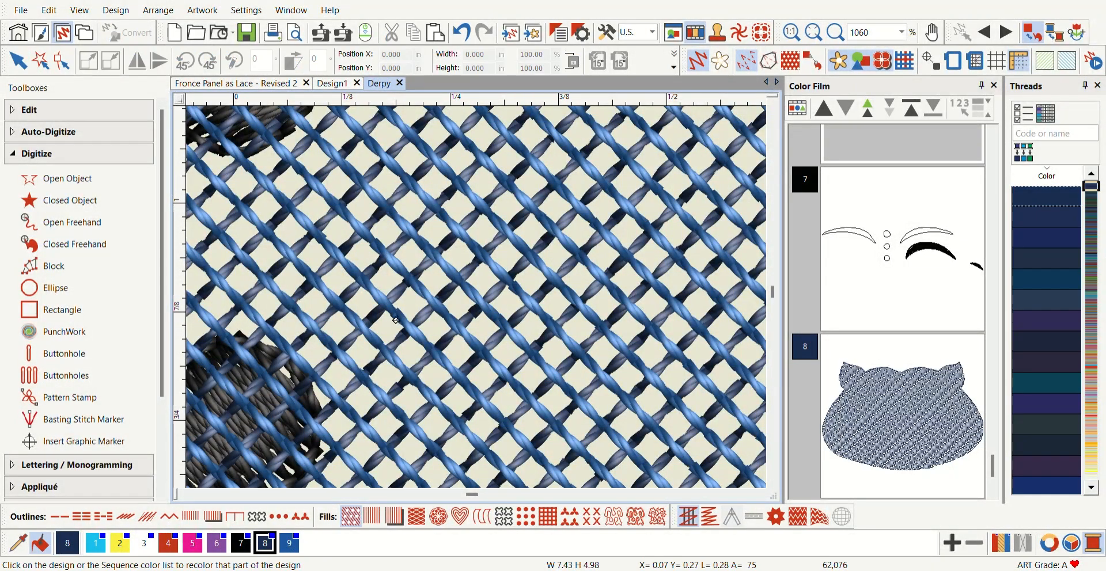
click(289, 543)
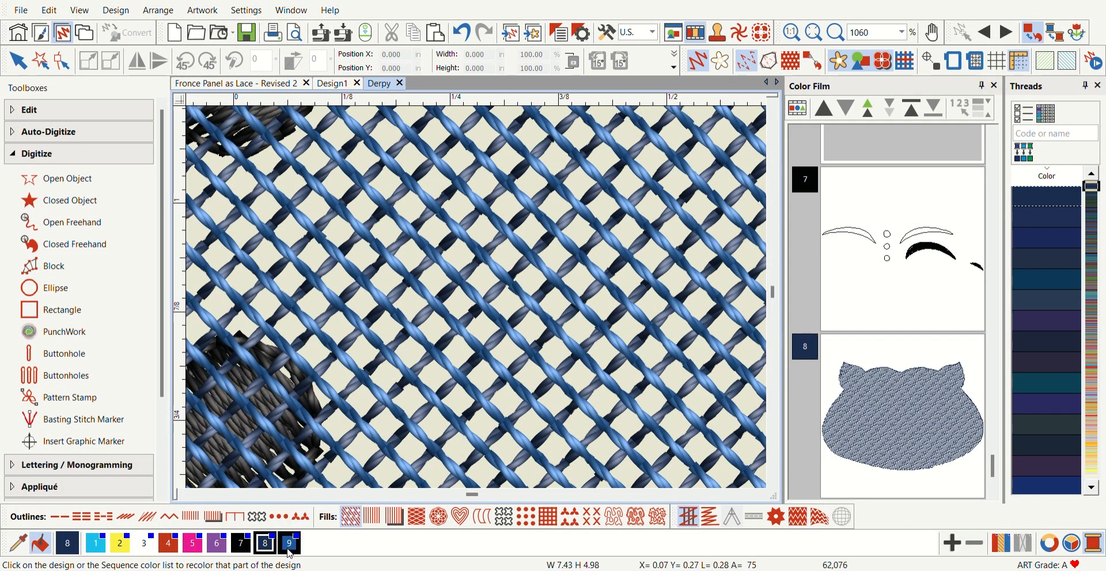
scroll(358, 351, down, 13)
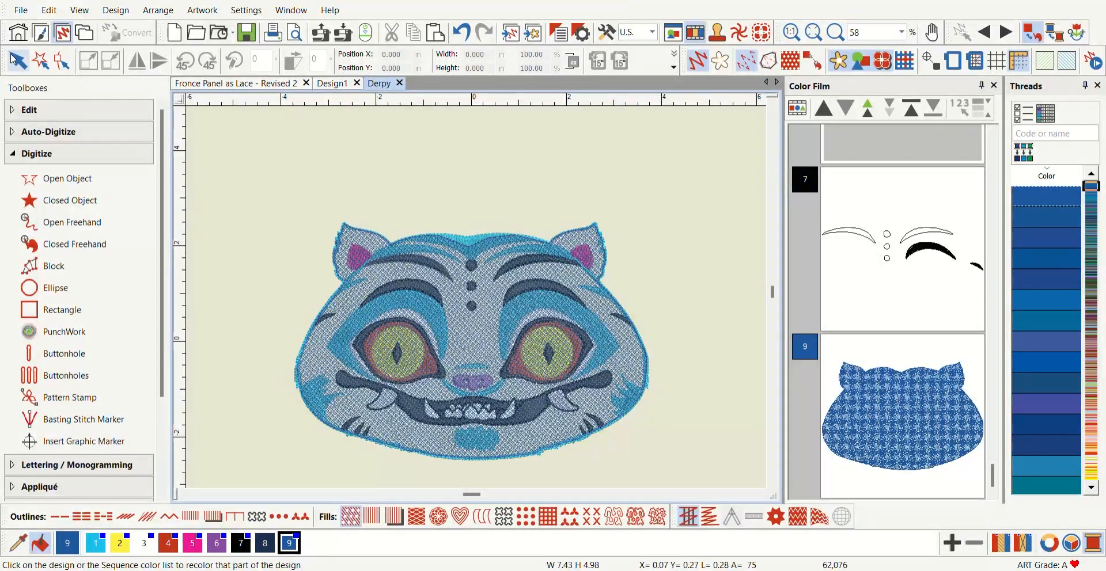
Move the two blue head fills to the start of the stitching sequence, deselect them and inspect the face.
click(14, 59)
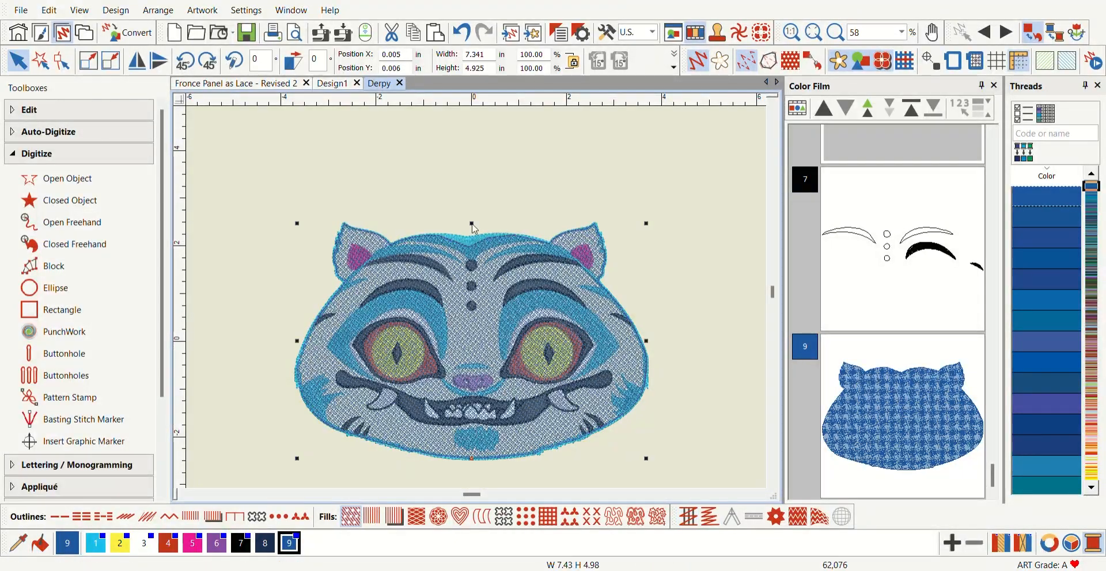
click(467, 343)
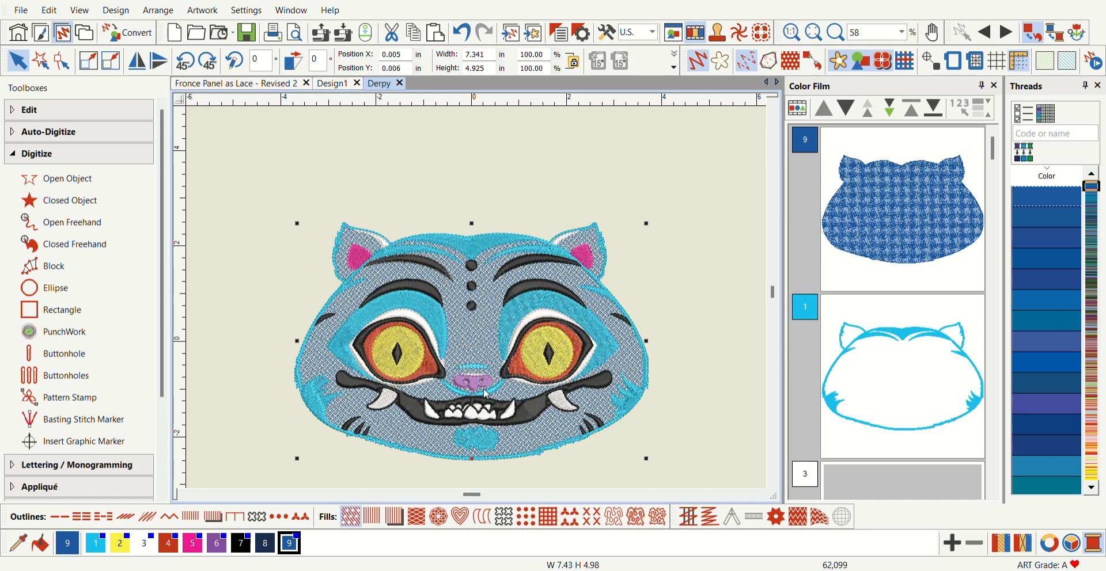
click(728, 374)
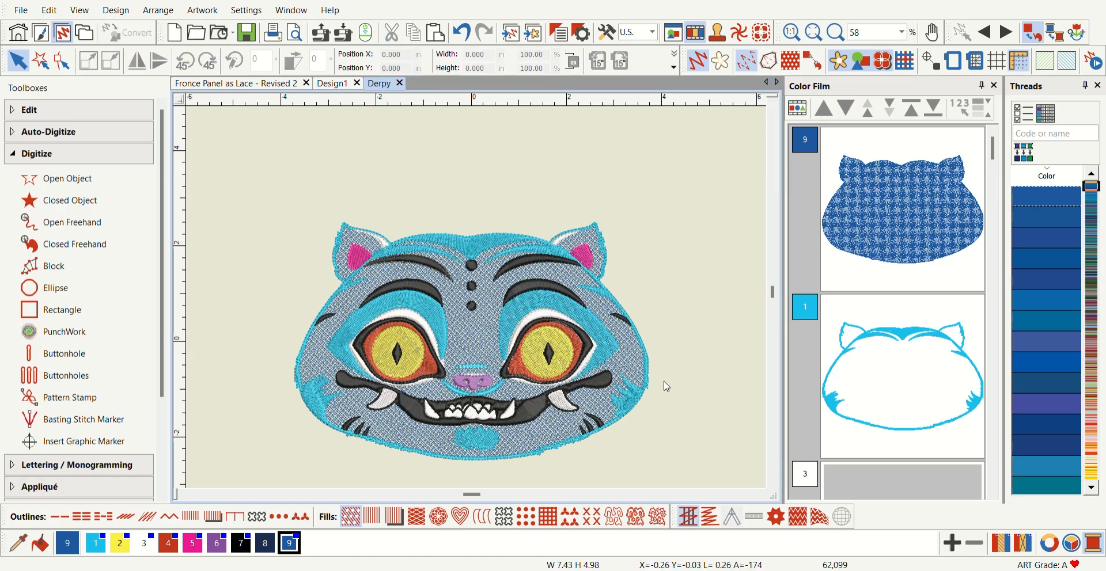
scroll(634, 385, down, 3)
scroll(557, 266, up, 3)
scroll(478, 393, up, 6)
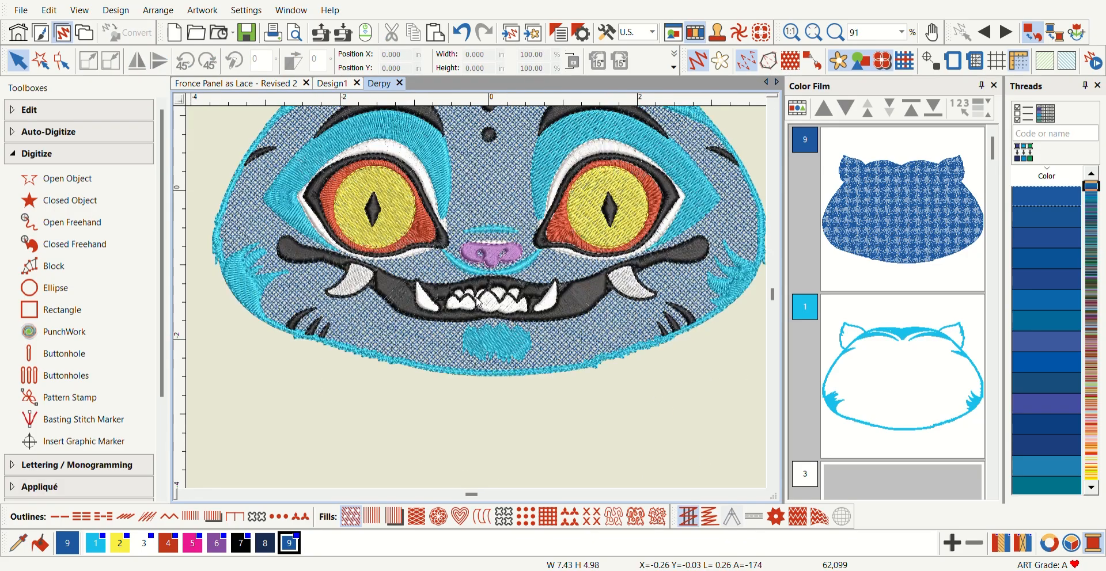